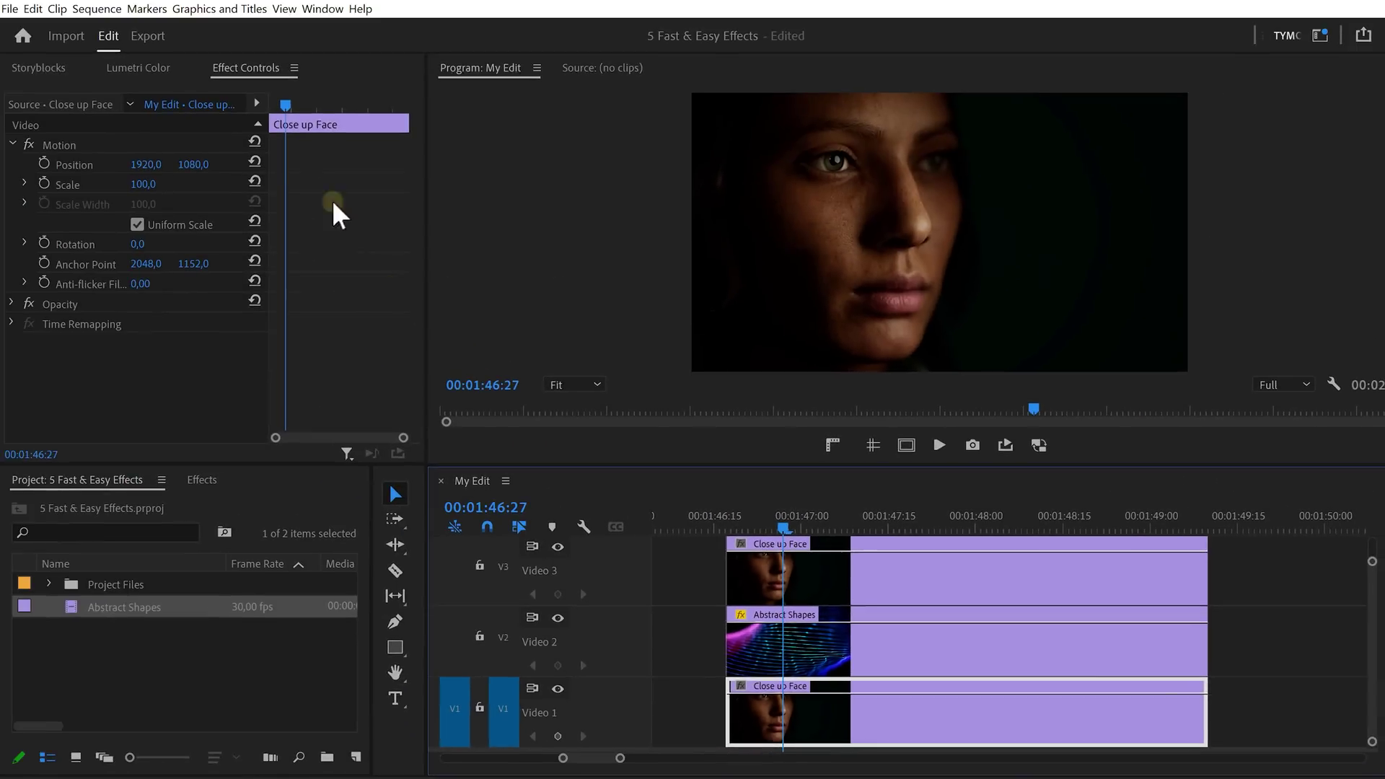
Step: Steepen the face close-up's Lumetri RGB curve, moving black point right and white point left
left_click(313, 10)
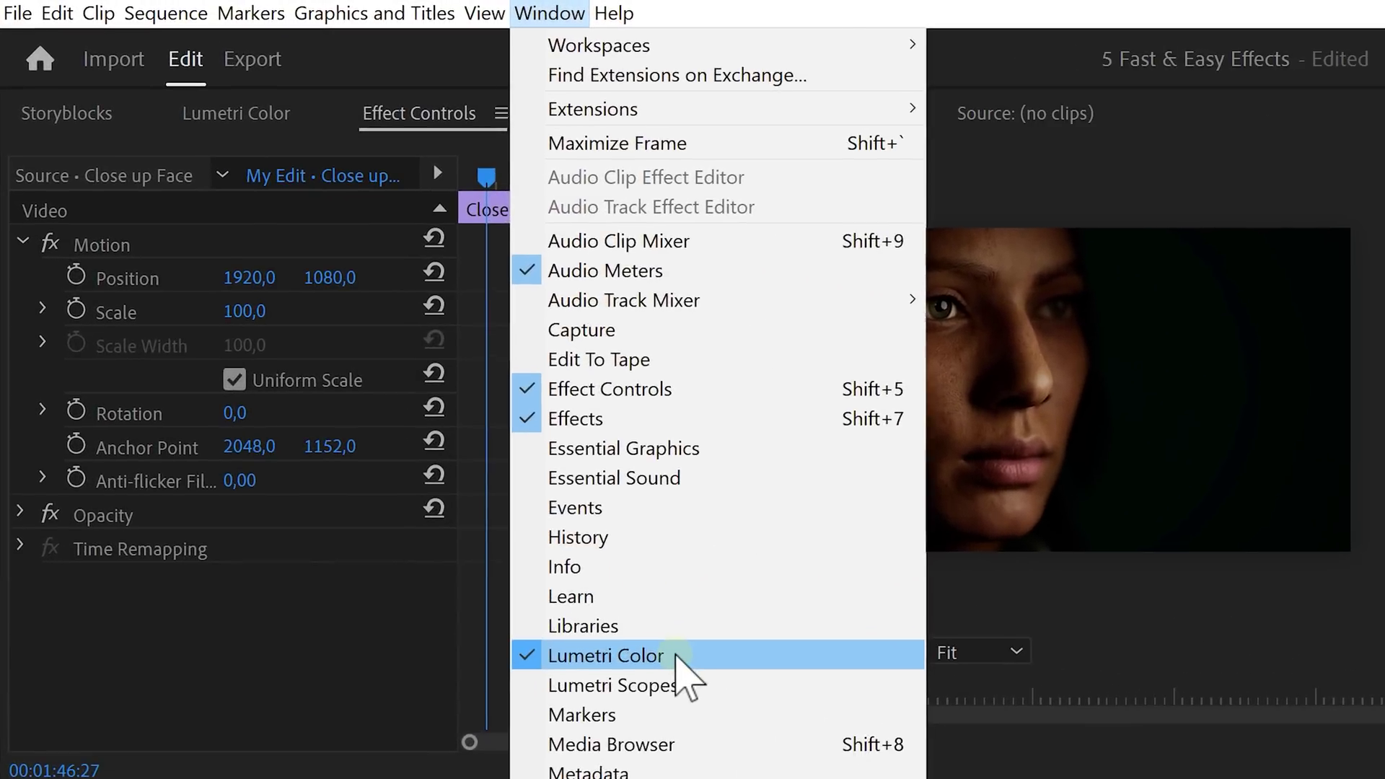
left_click(382, 395)
left_click(316, 273)
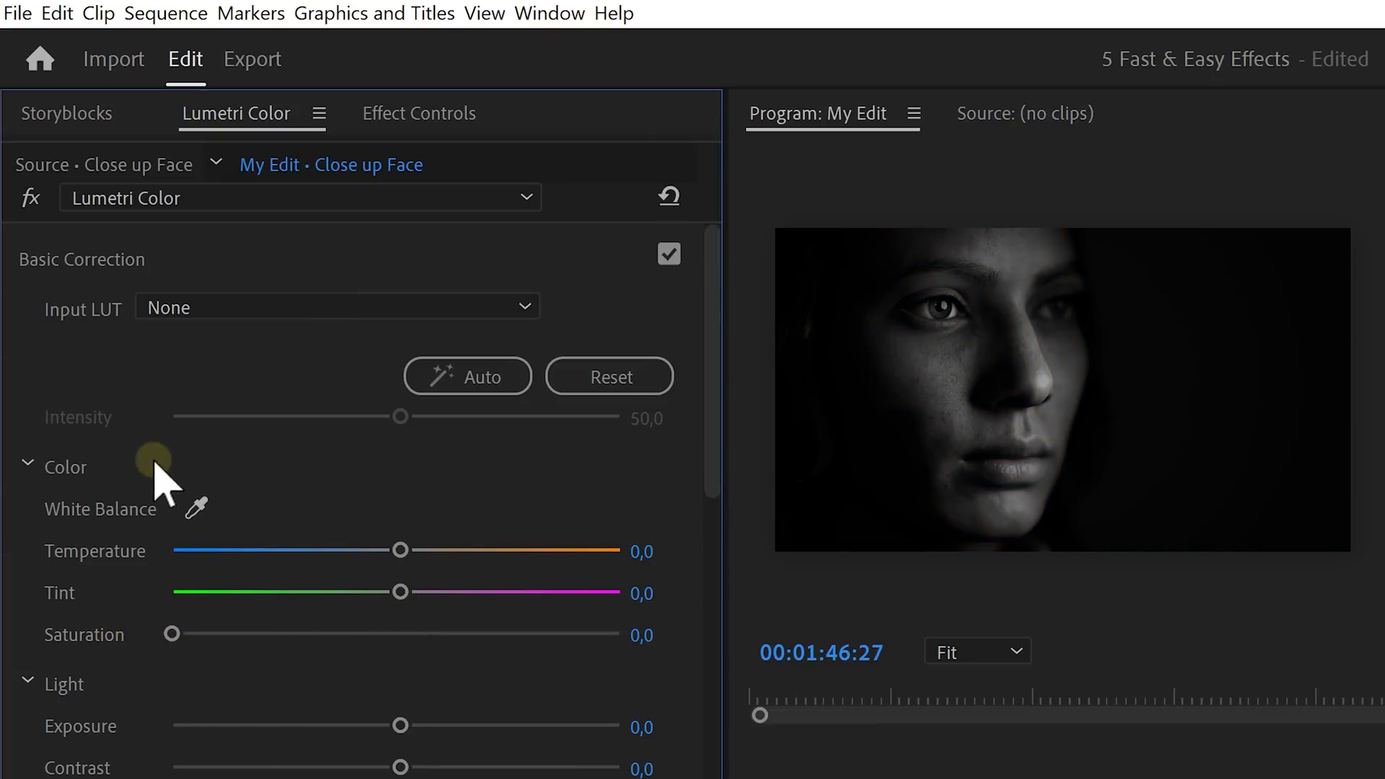
left_click(254, 275)
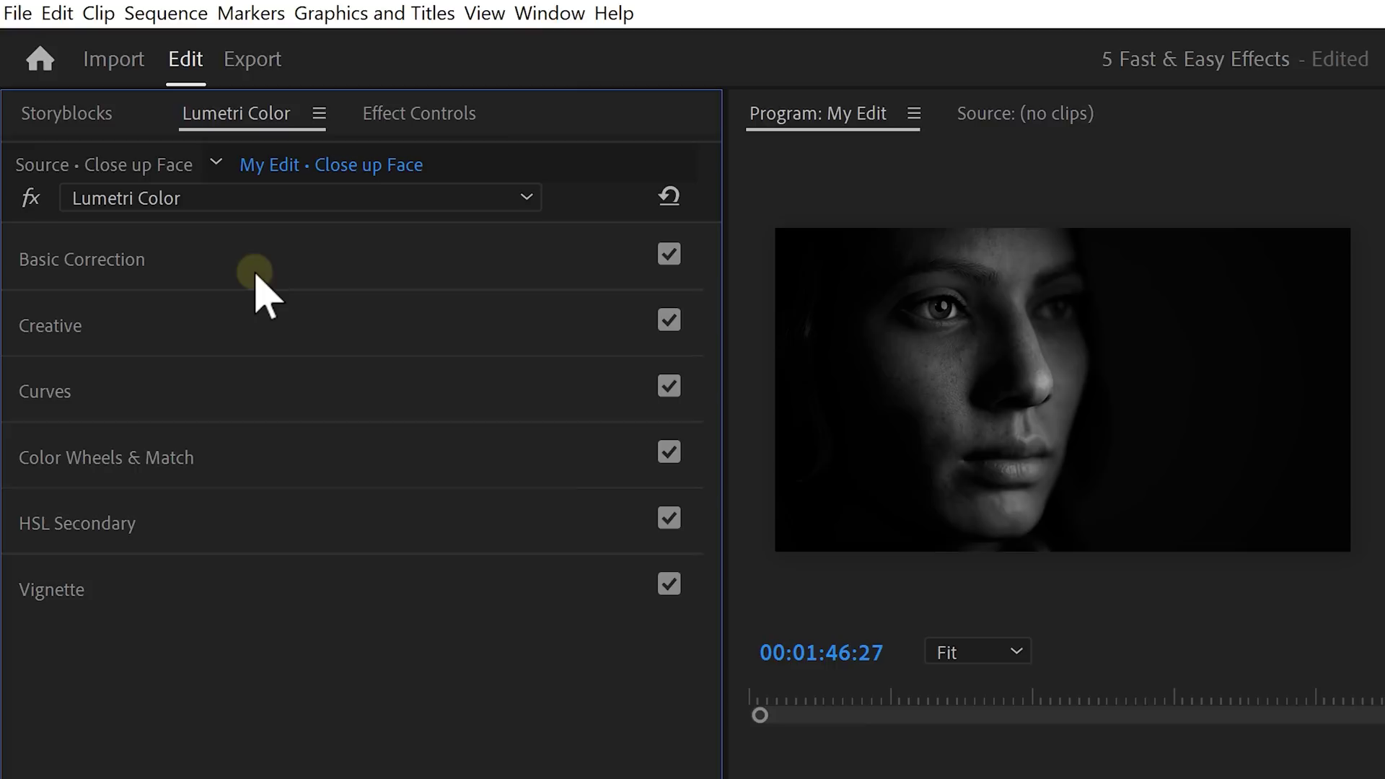
left_click(252, 396)
left_click_drag(712, 413, 711, 546)
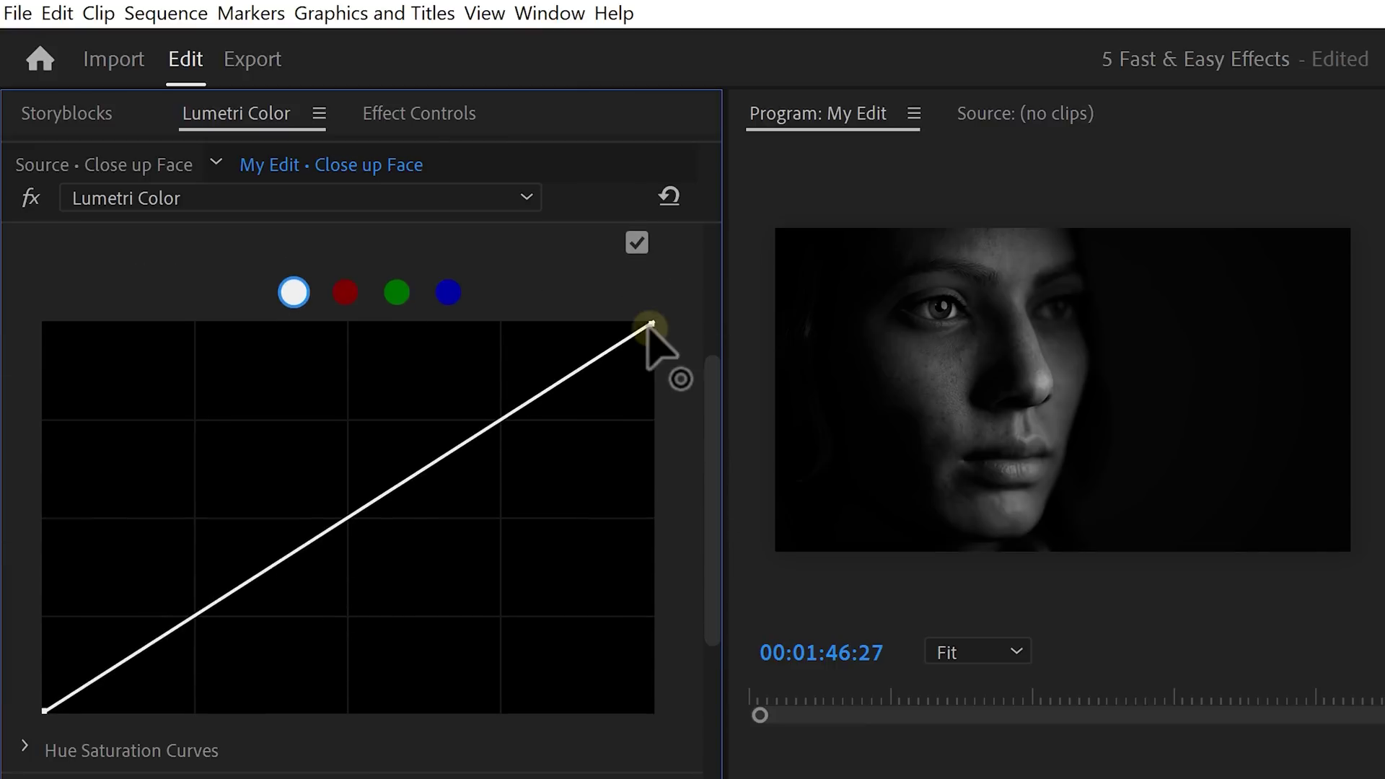
left_click_drag(653, 323, 330, 323)
left_click_drag(45, 710, 189, 710)
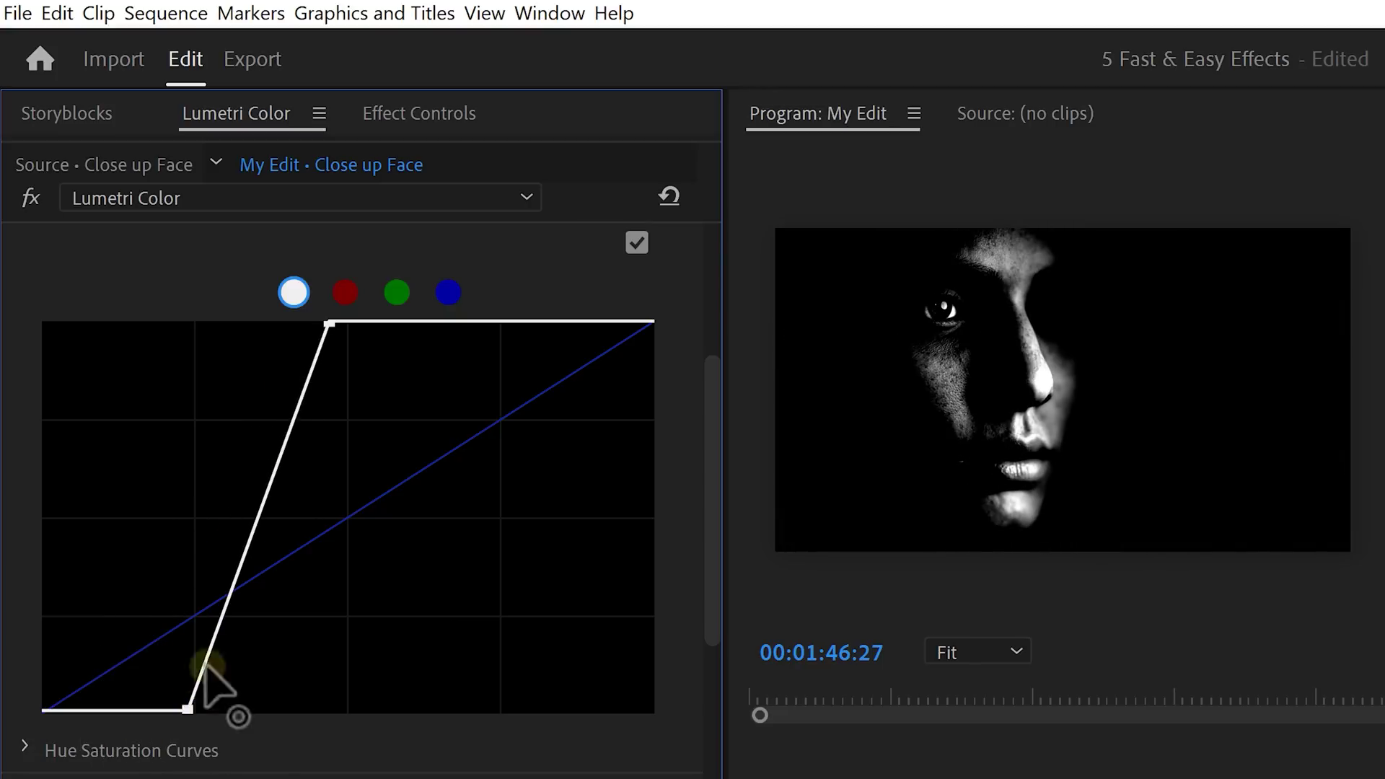
left_click_drag(330, 322, 243, 322)
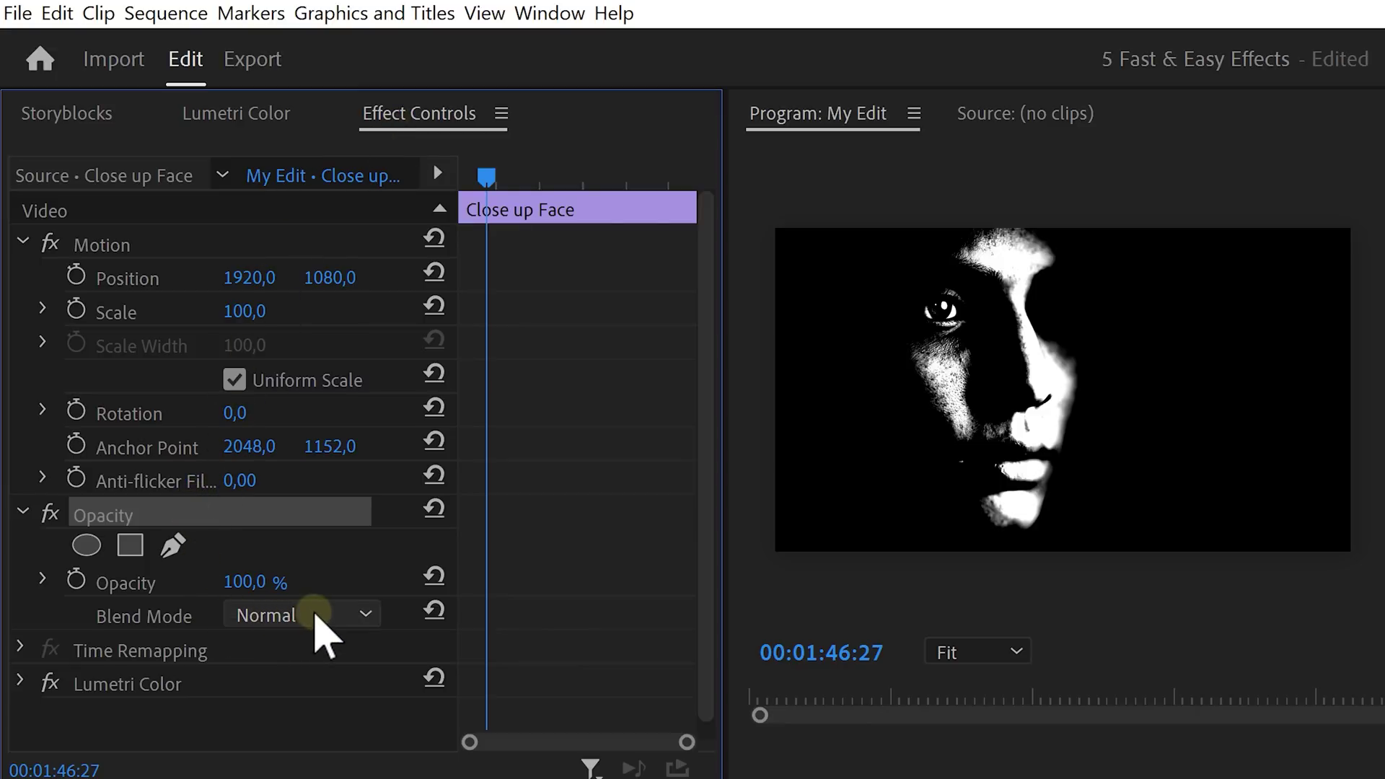
Step: Scroll the top face clip's Blend Mode list to reach Multiply
scroll(315, 618, "down", 1)
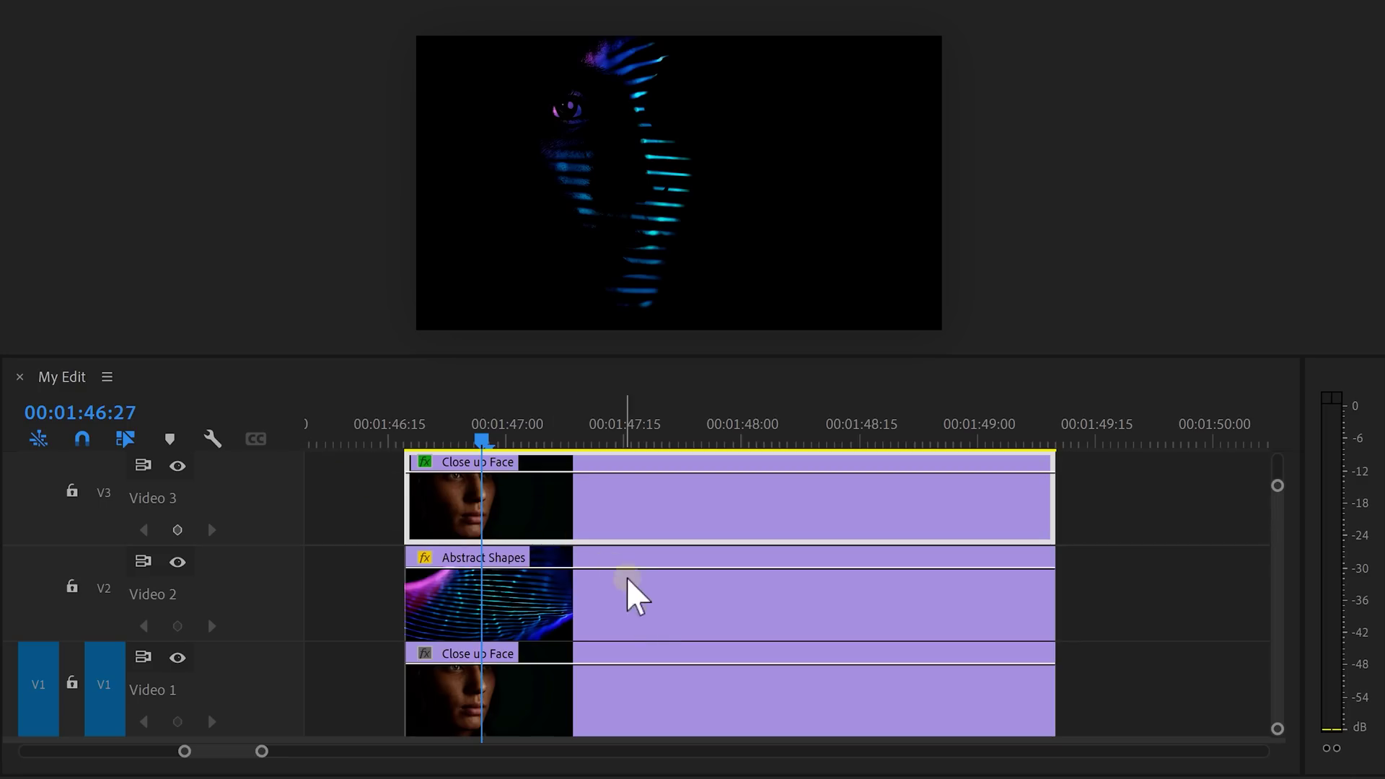
Step: Scale Abstract Shapes to 374.8 and move it to 2535.6, 1856.1 behind the face
left_click(651, 601)
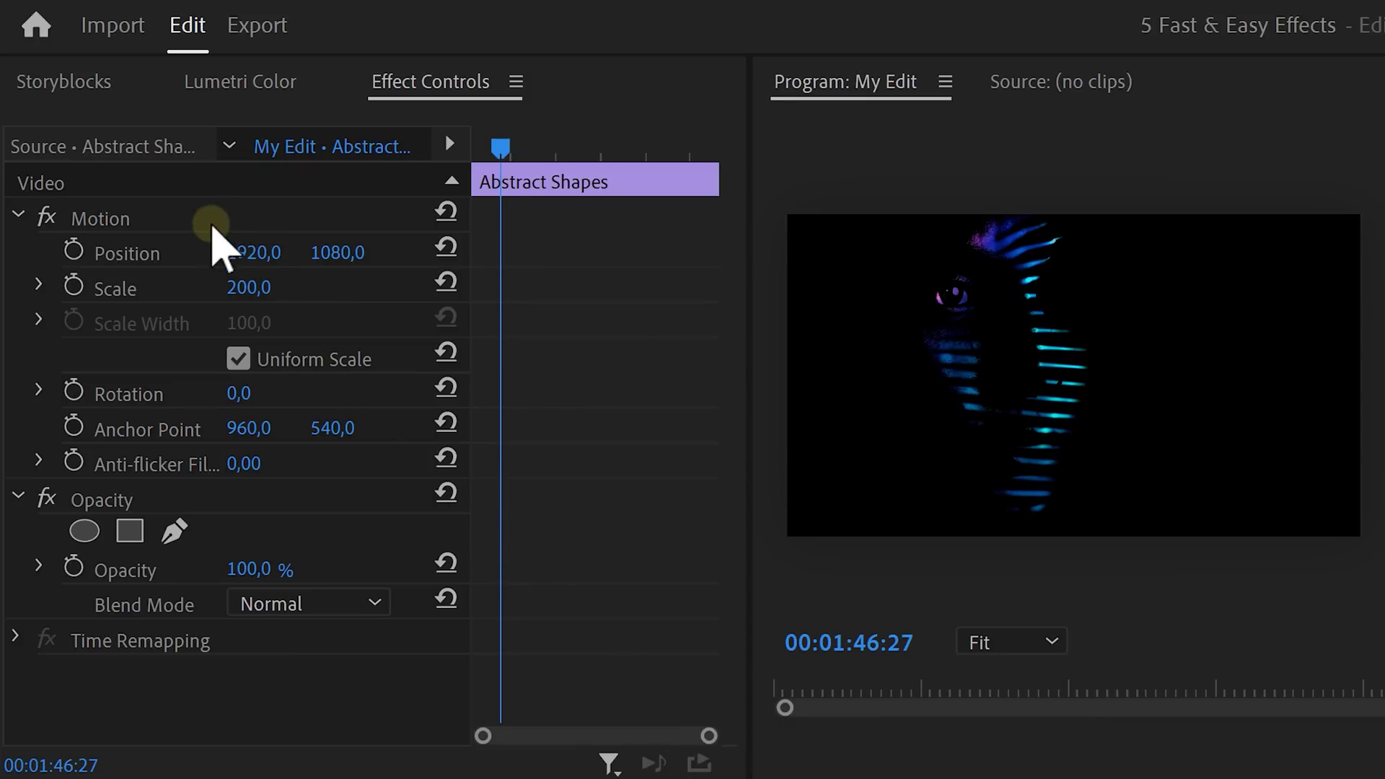
left_click(210, 223)
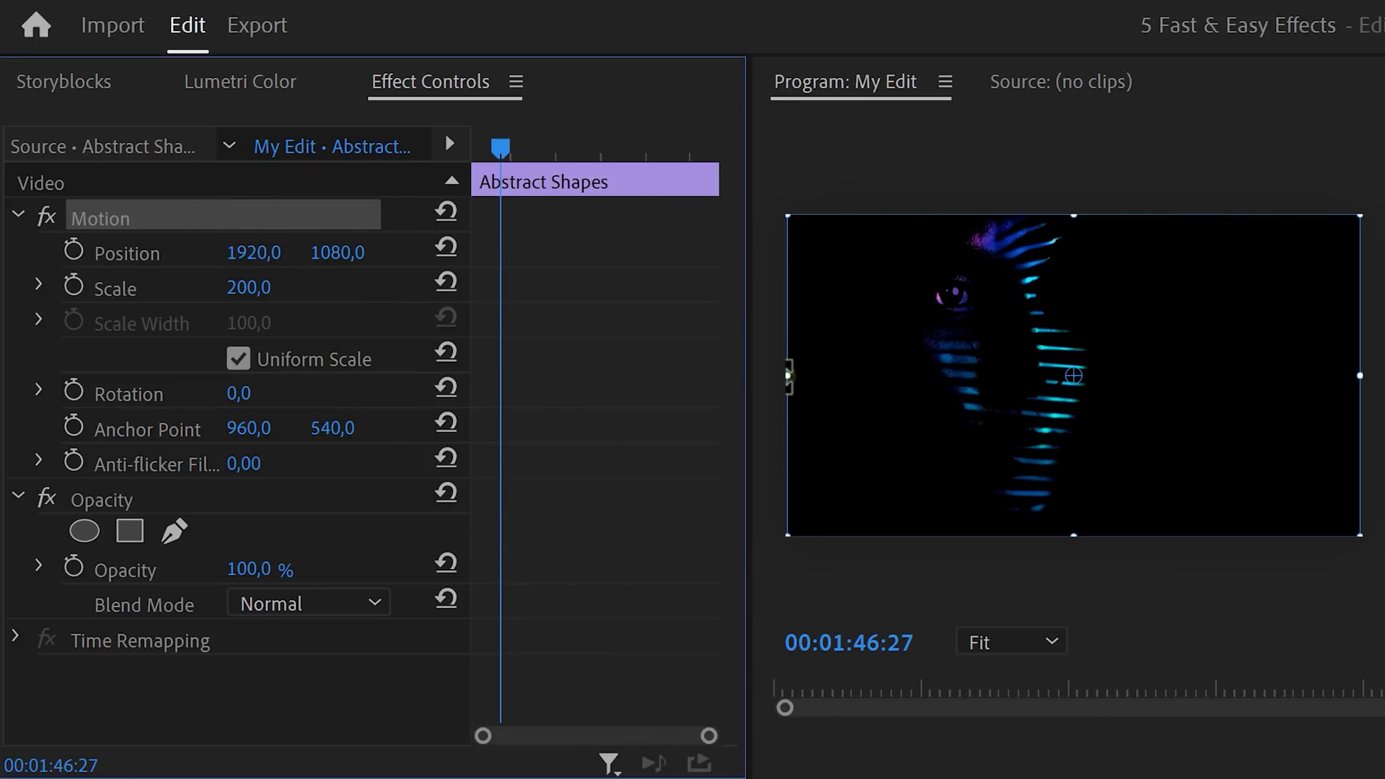
left_click_drag(788, 375, 755, 375)
left_click_drag(924, 371, 1043, 482)
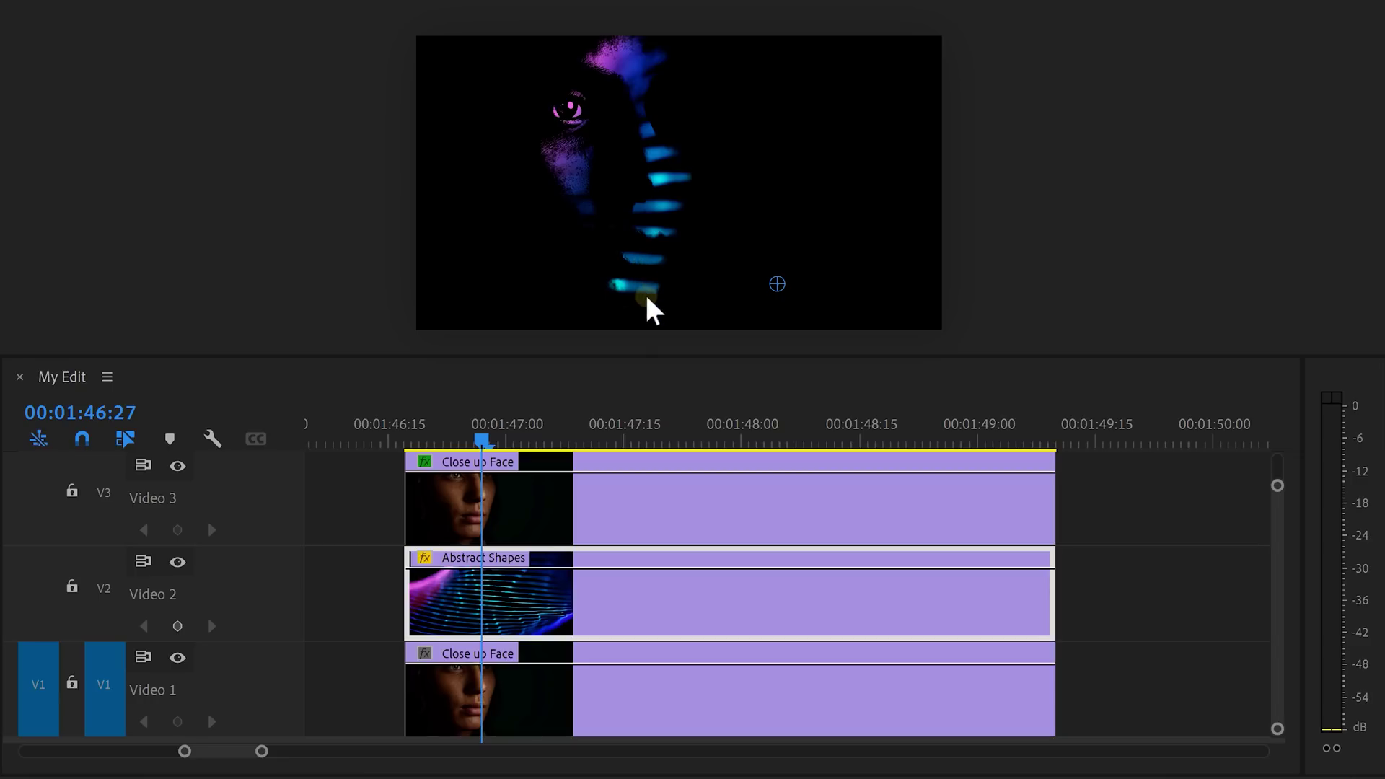
left_click_drag(349, 489, 599, 602)
Step: Nest the face and shapes clips into a sequence named Shapes and bring up its Blend Mode list
right_click(605, 634)
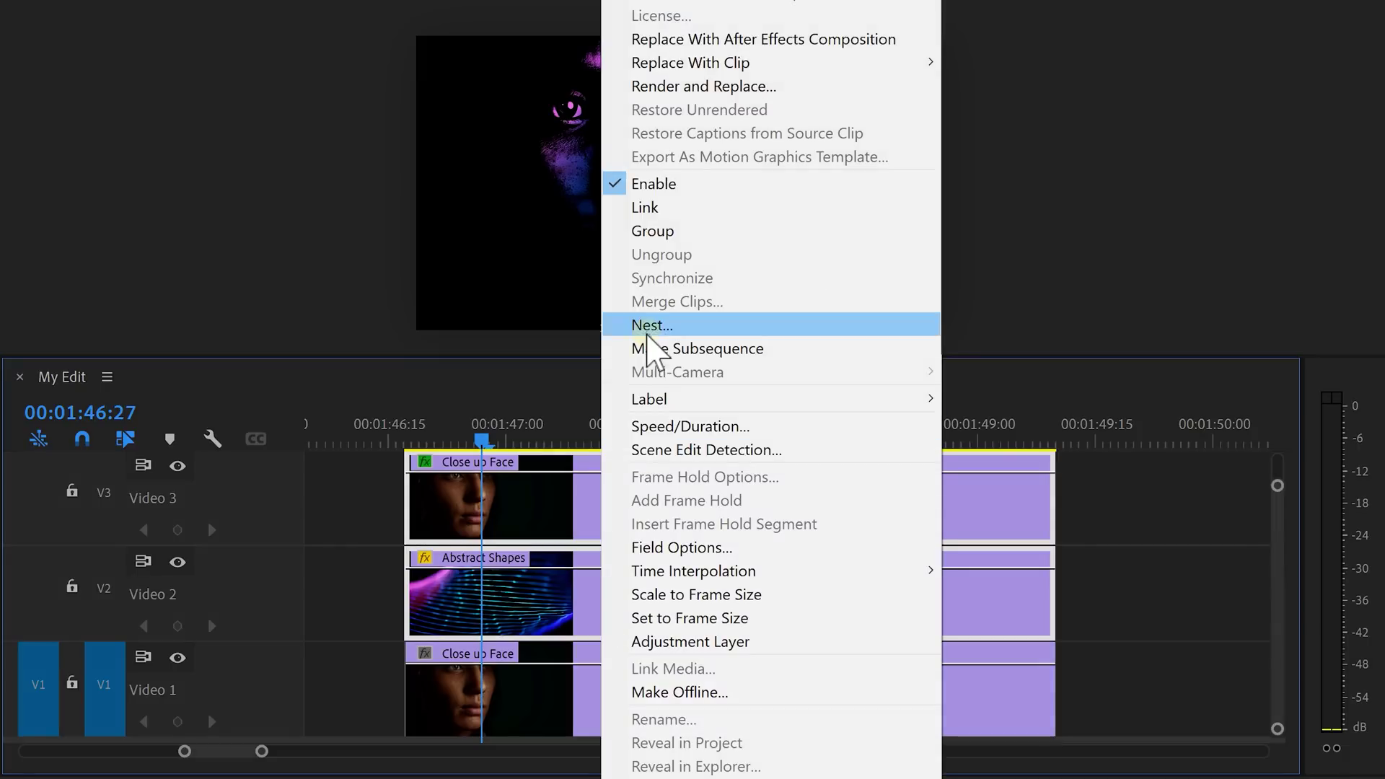
left_click(653, 322)
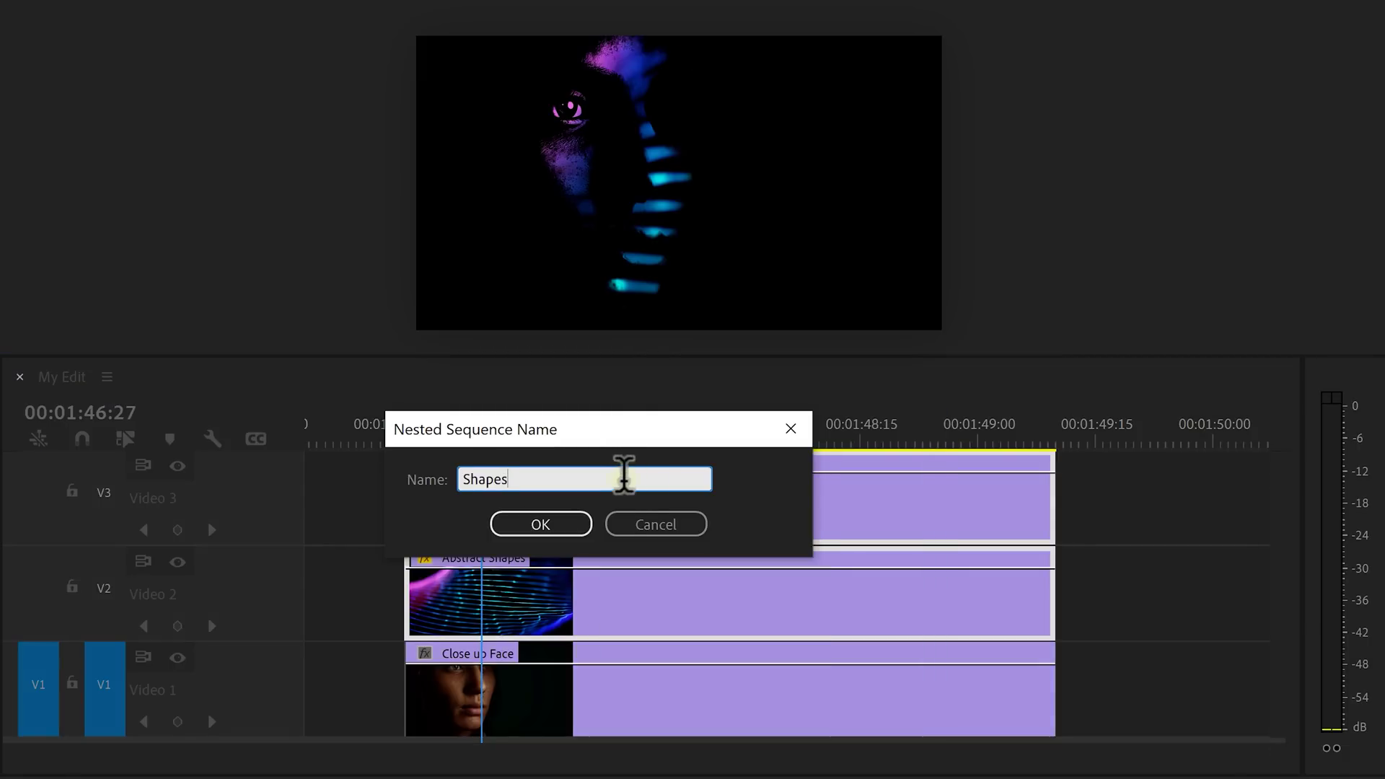
left_click(543, 524)
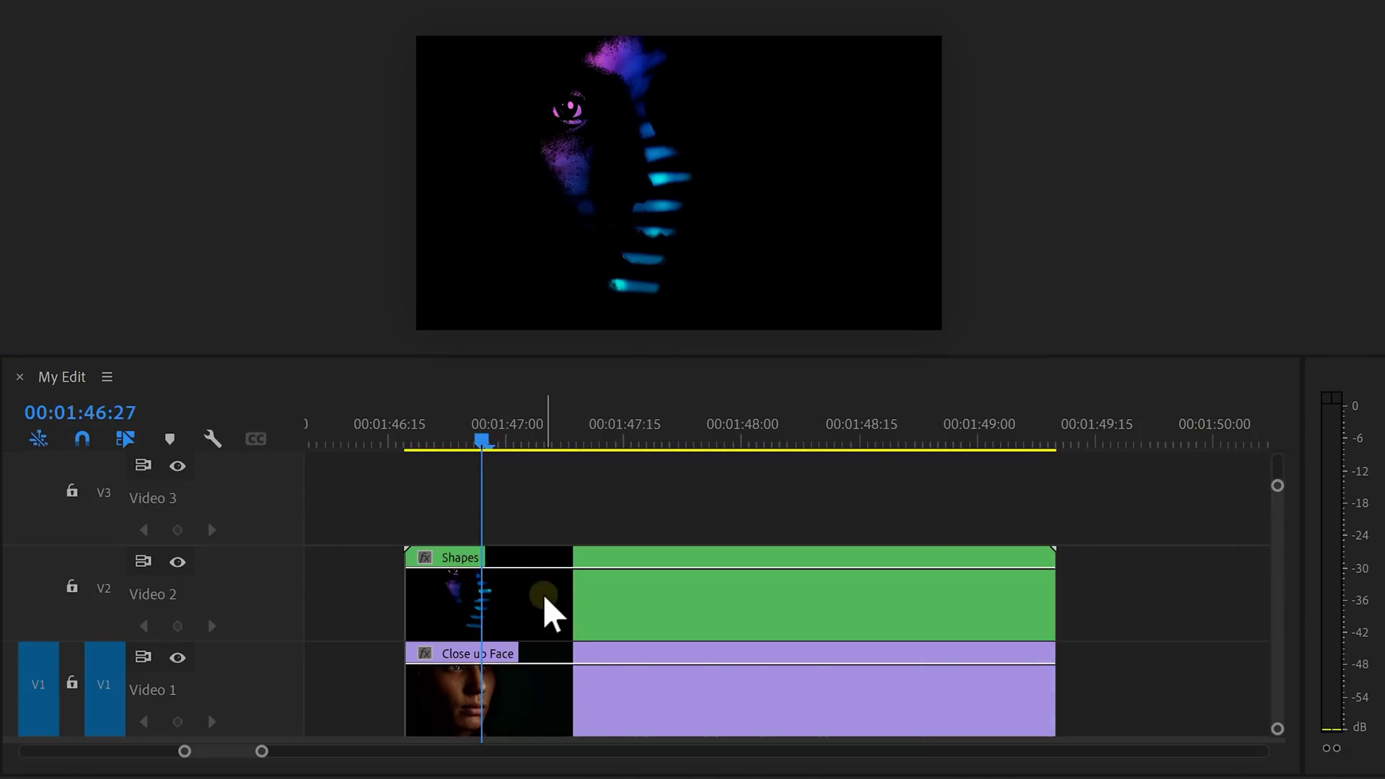
left_click(546, 600)
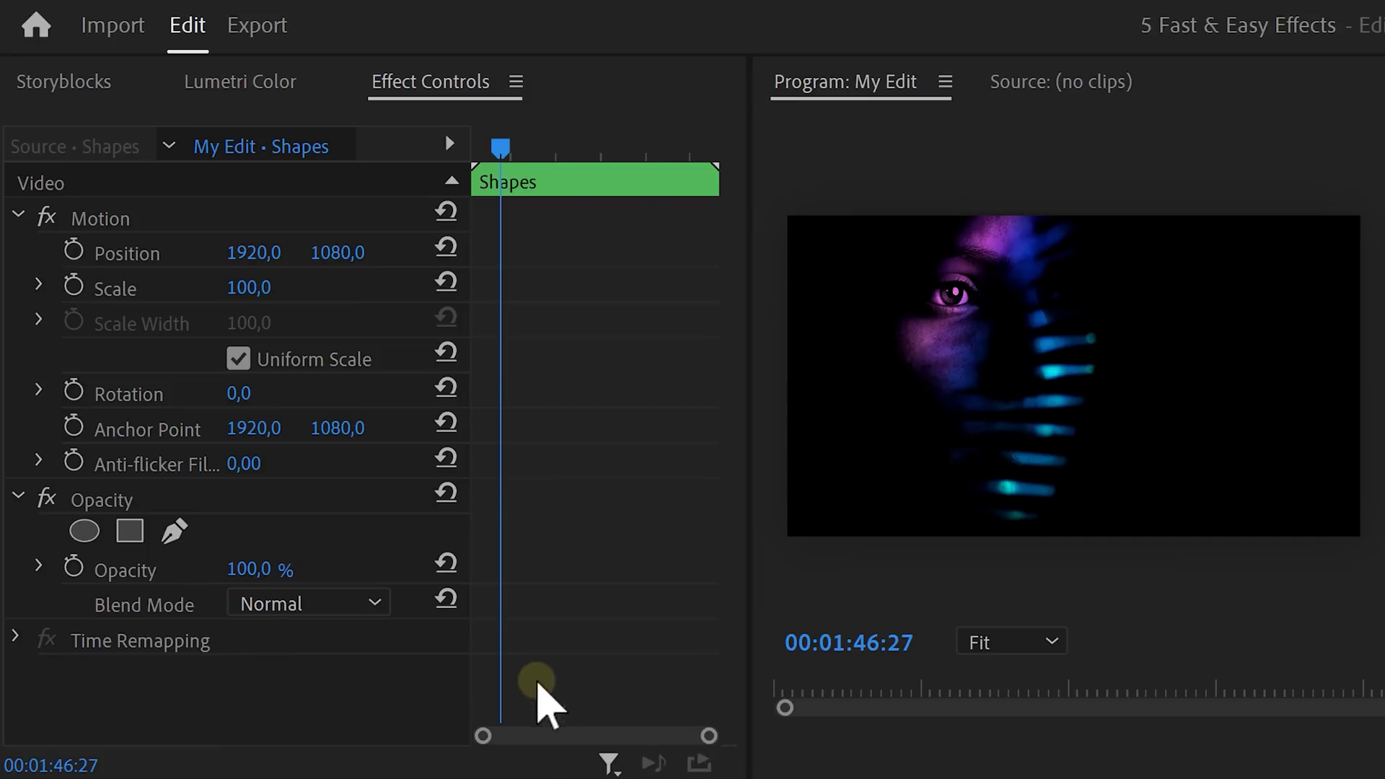
left_click(365, 606)
left_click_drag(448, 123, 464, 402)
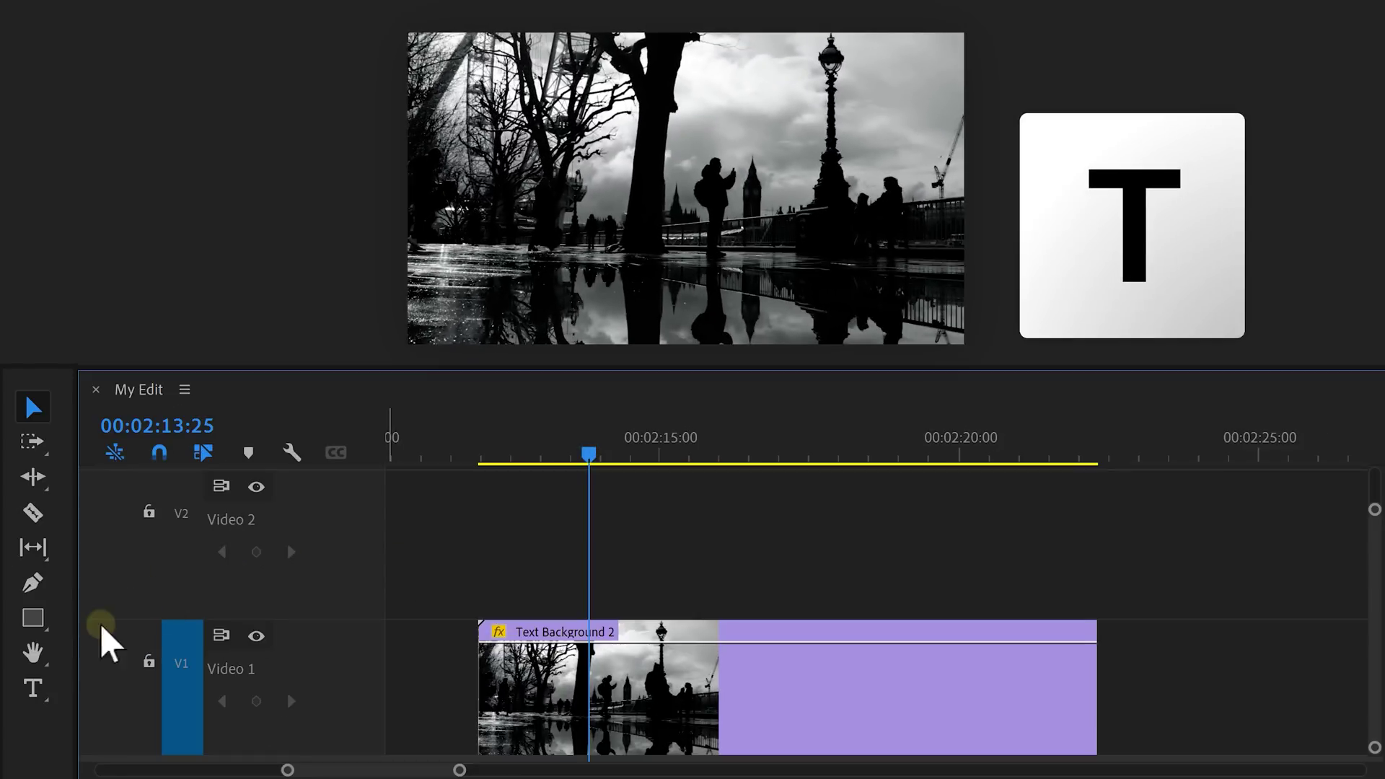
Step: Add a red PREMIERE BASICS title at the upper right of the city shot
left_click(35, 688)
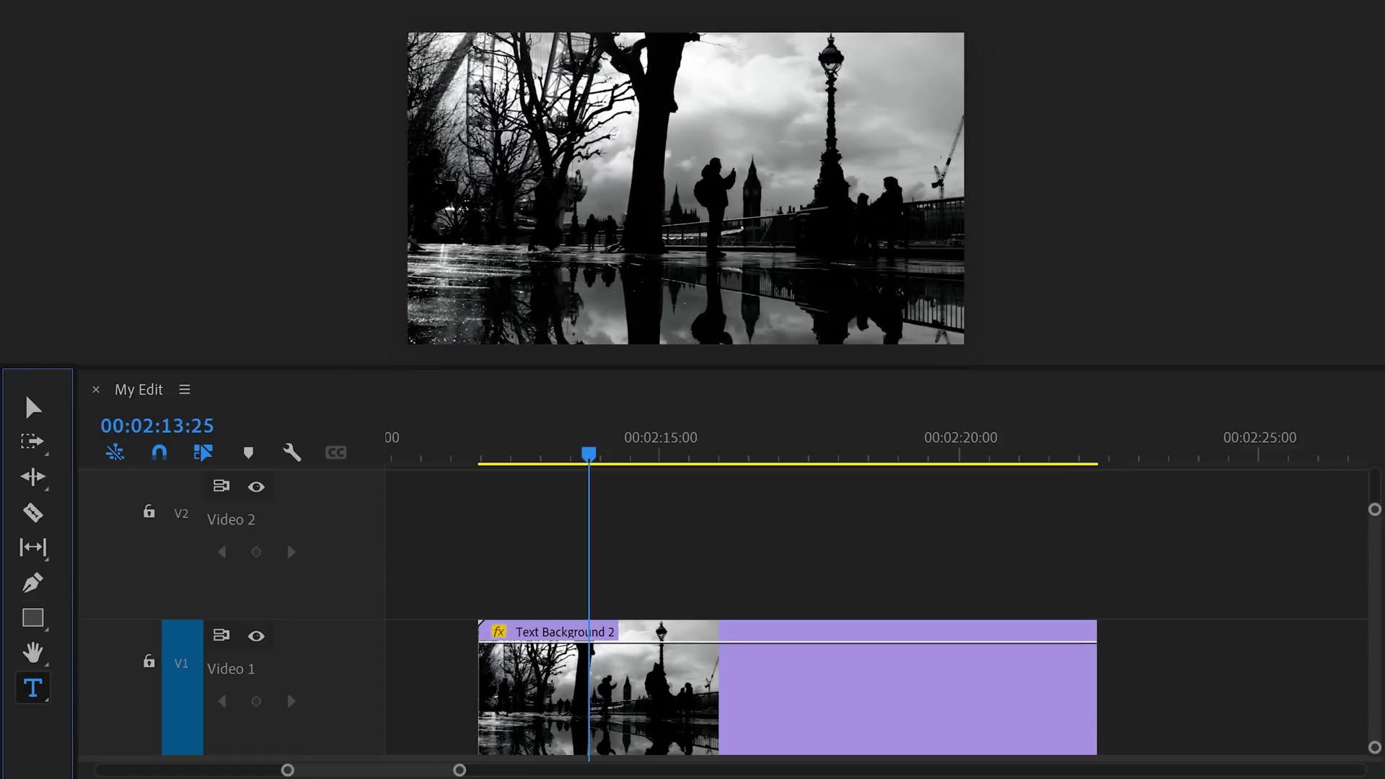
left_click(690, 128)
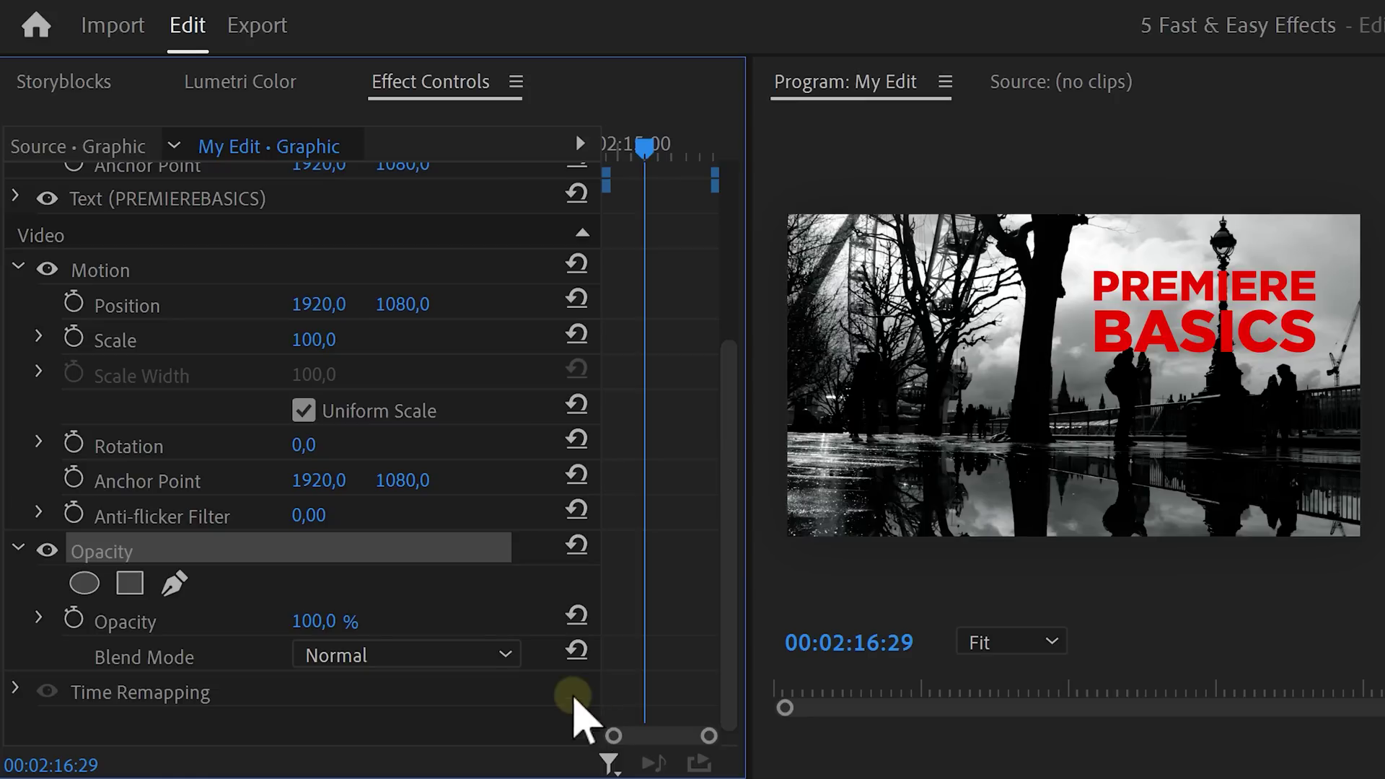
Step: Set the PREMIERE BASICS title's blend mode to Multiply
left_click(505, 654)
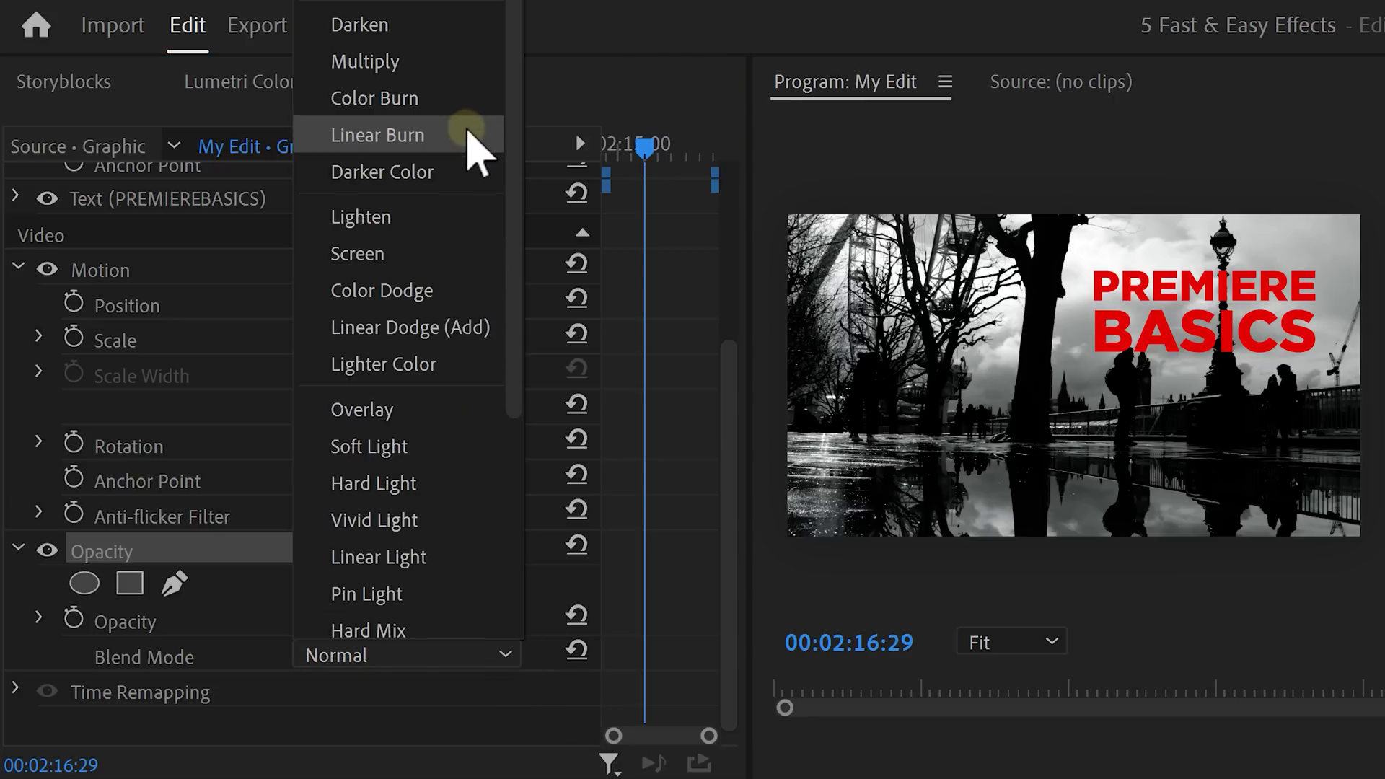
left_click(465, 66)
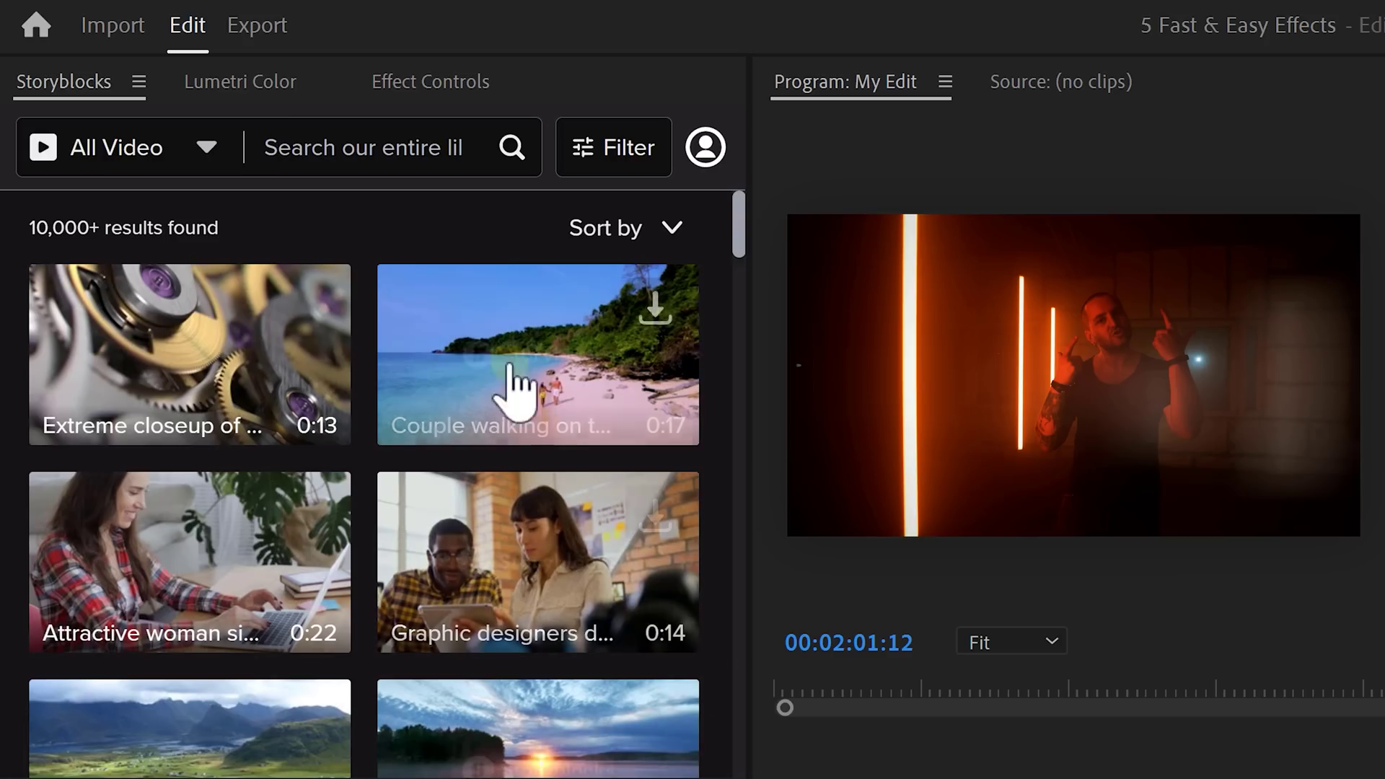
Step: Search Storyblocks for 'Music artist' and download the music producer clip
left_click(397, 159)
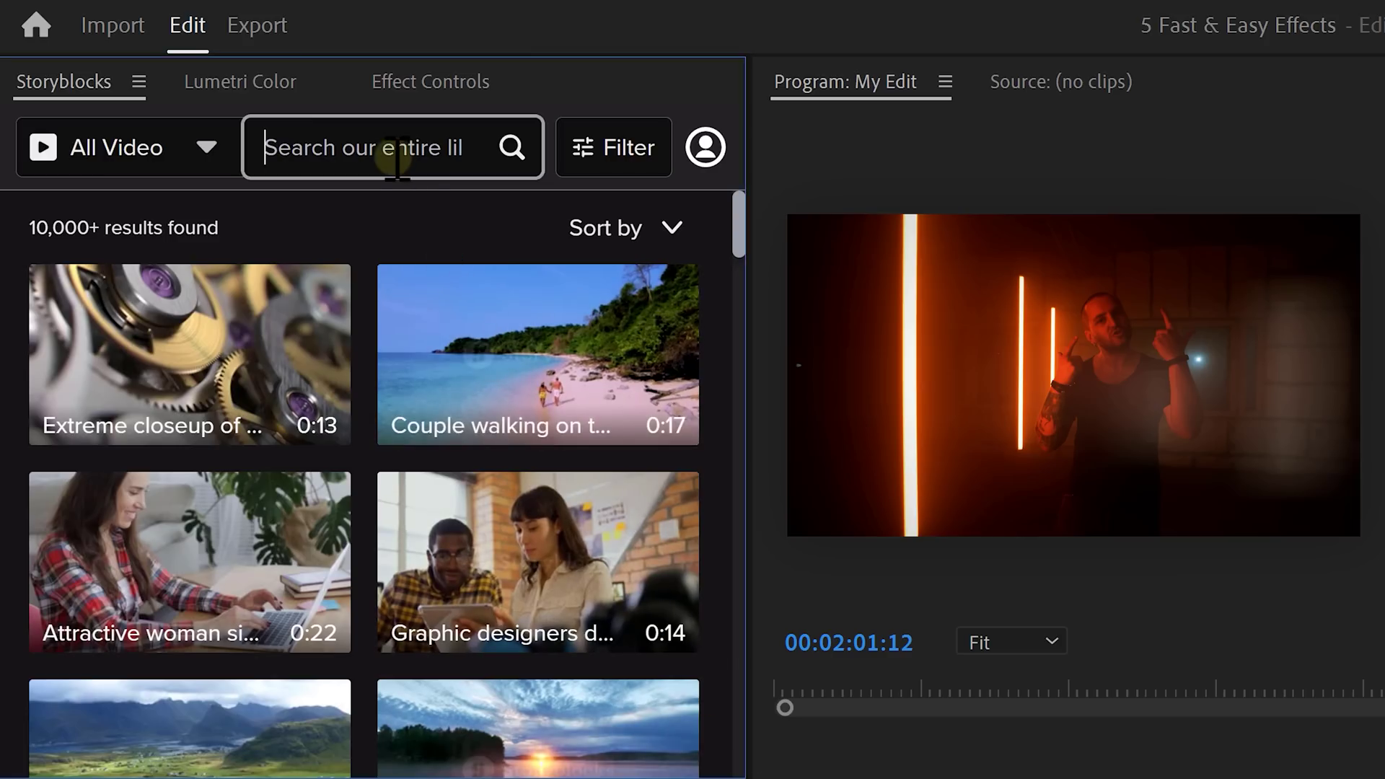
type("Music artist")
key("Return")
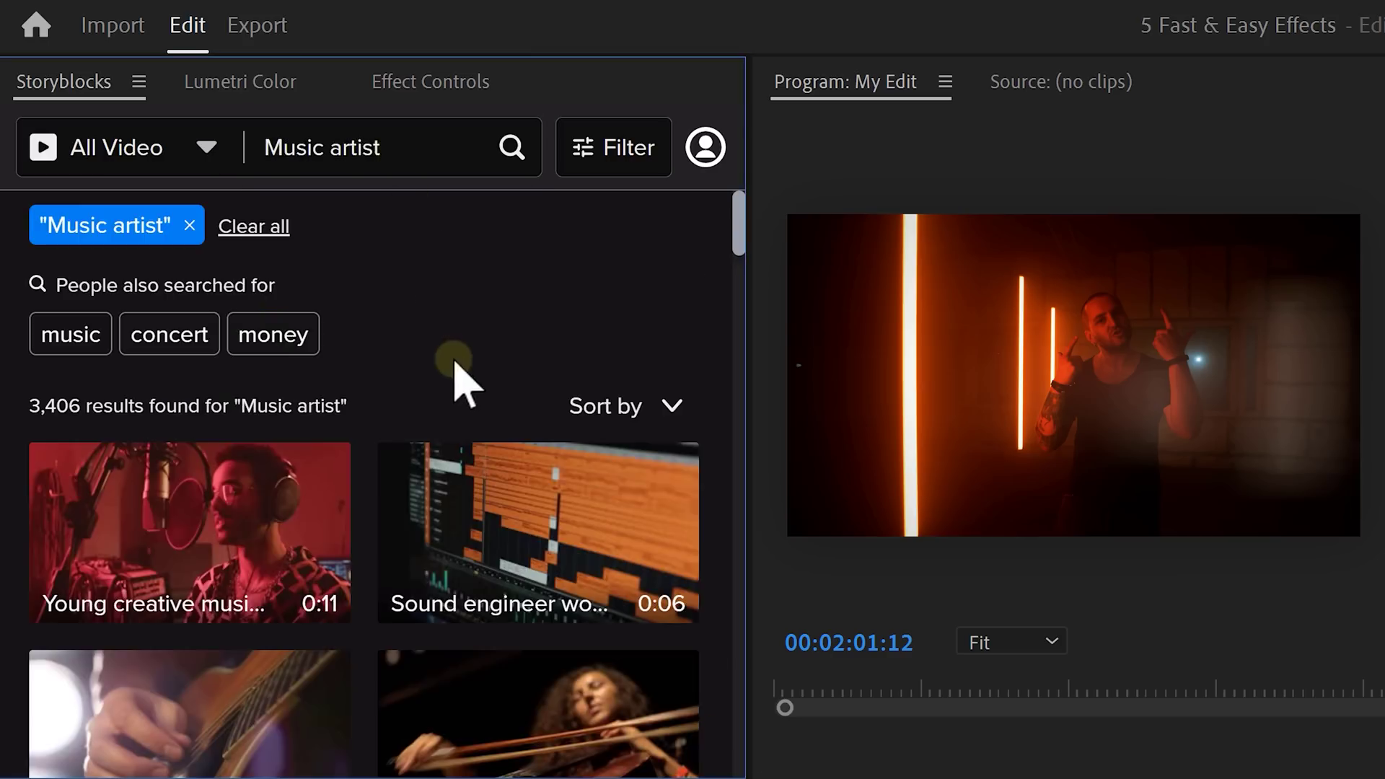
scroll(461, 447, "down", 8)
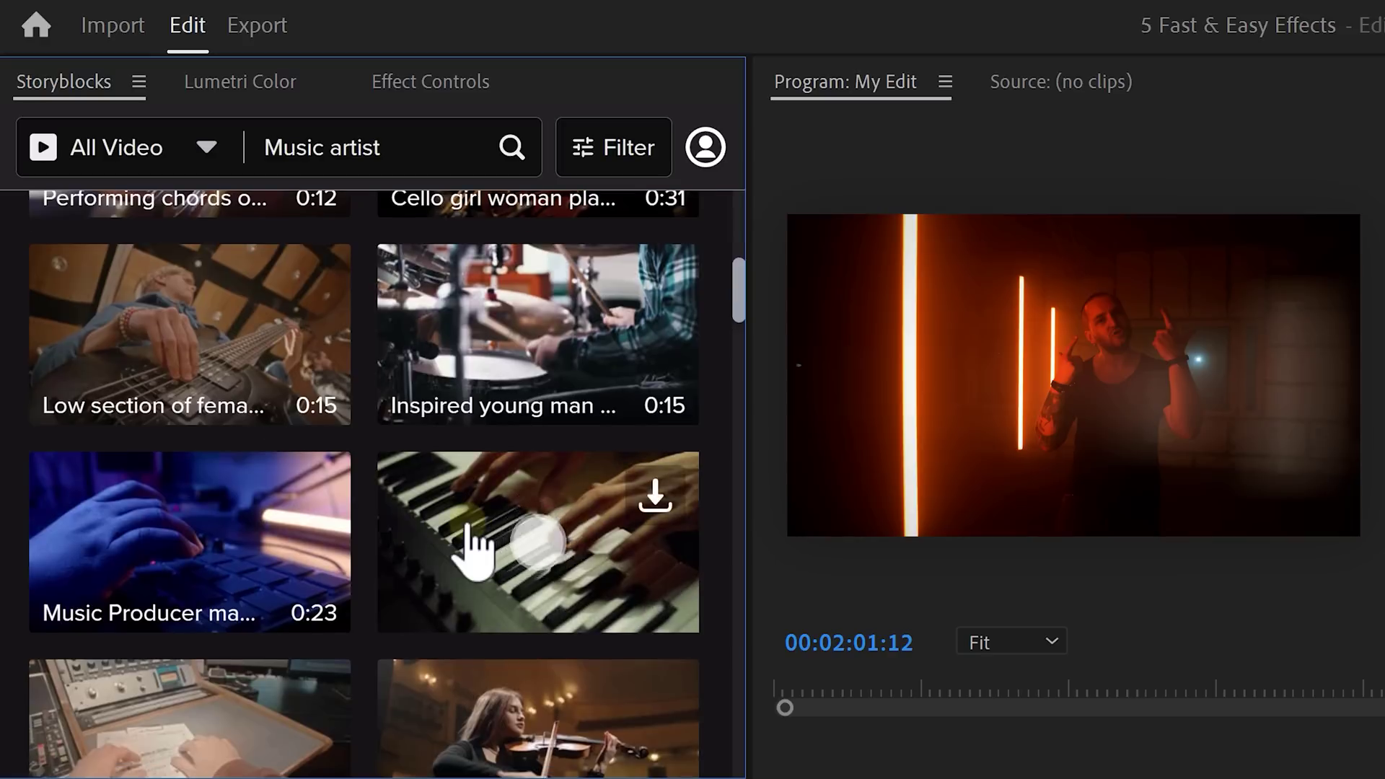
left_click(306, 500)
left_click(265, 588)
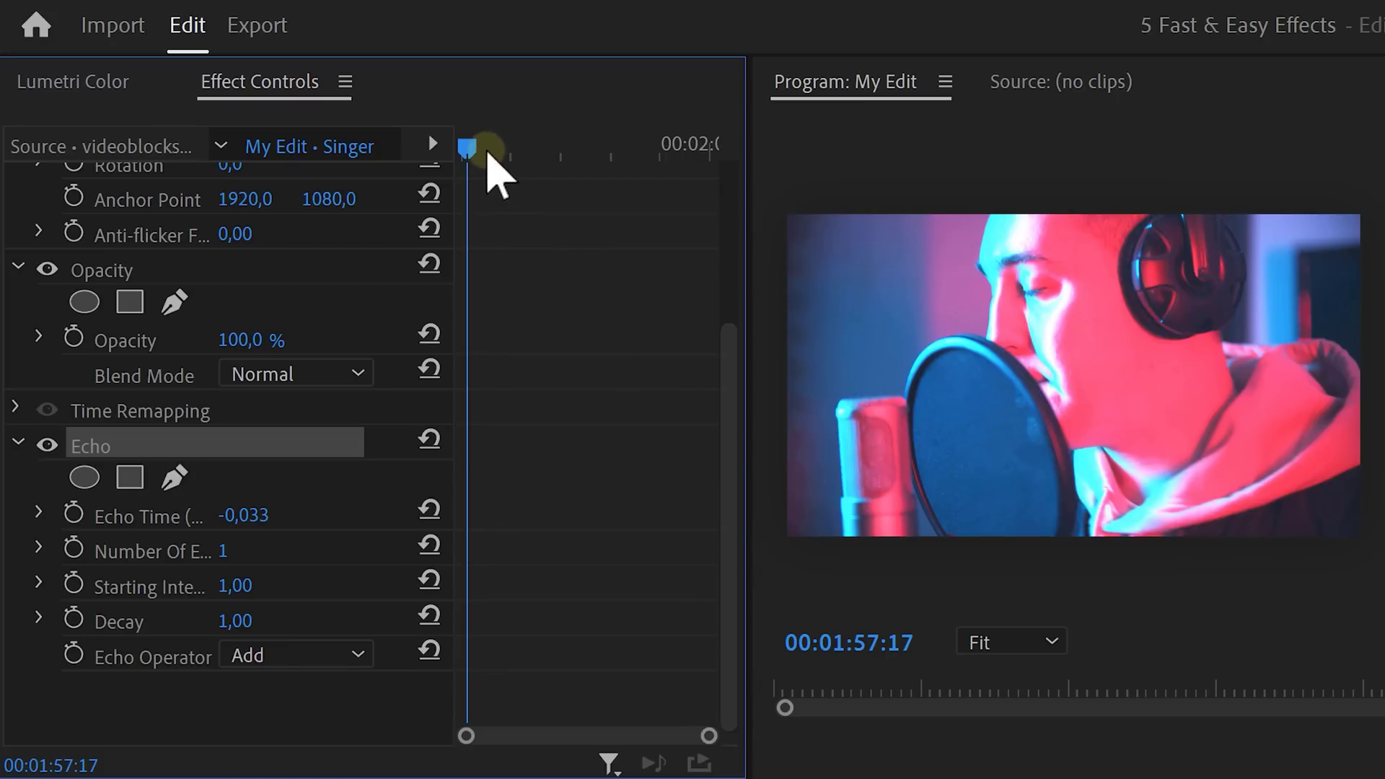
Step: Keyframe Singer's Echo Time from -0,033 up to 0,867 at 02:00:01
left_click_drag(488, 148, 642, 148)
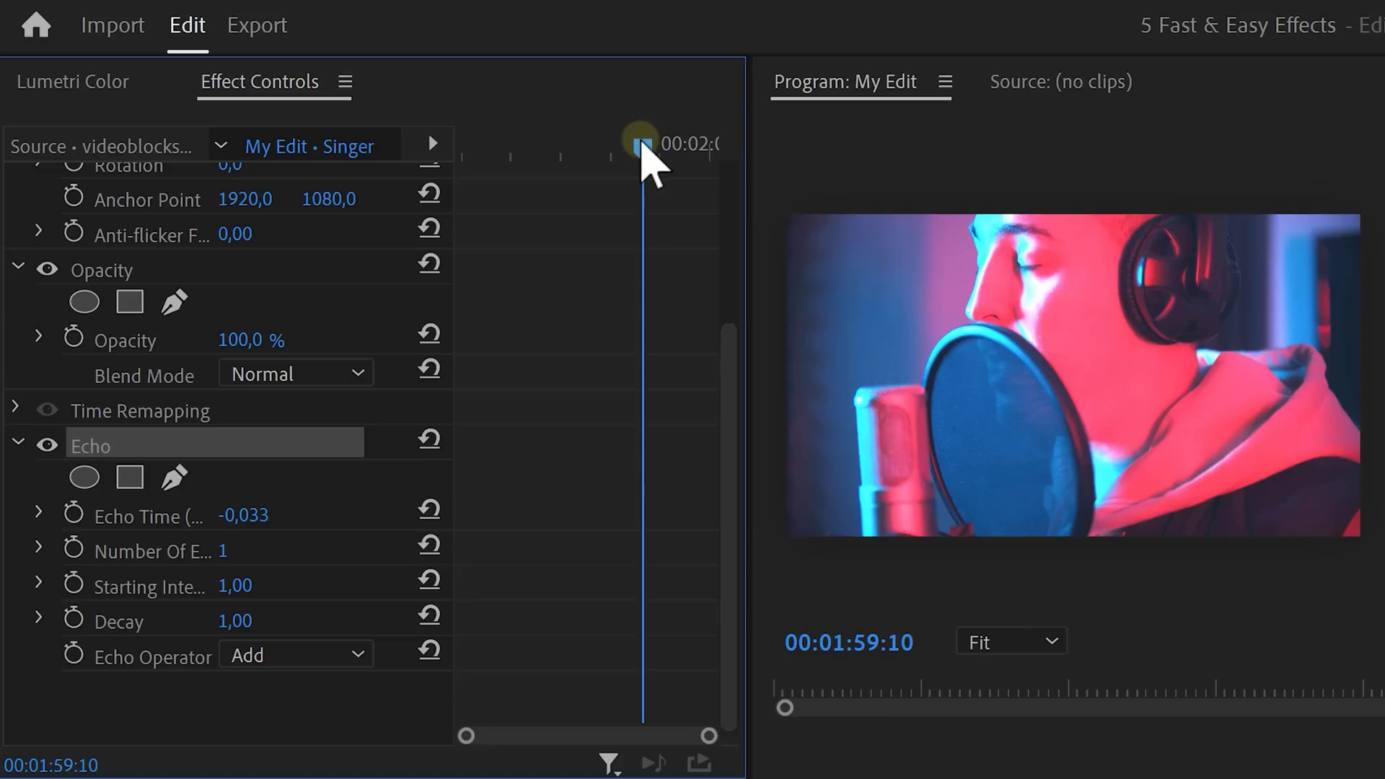
left_click(160, 518)
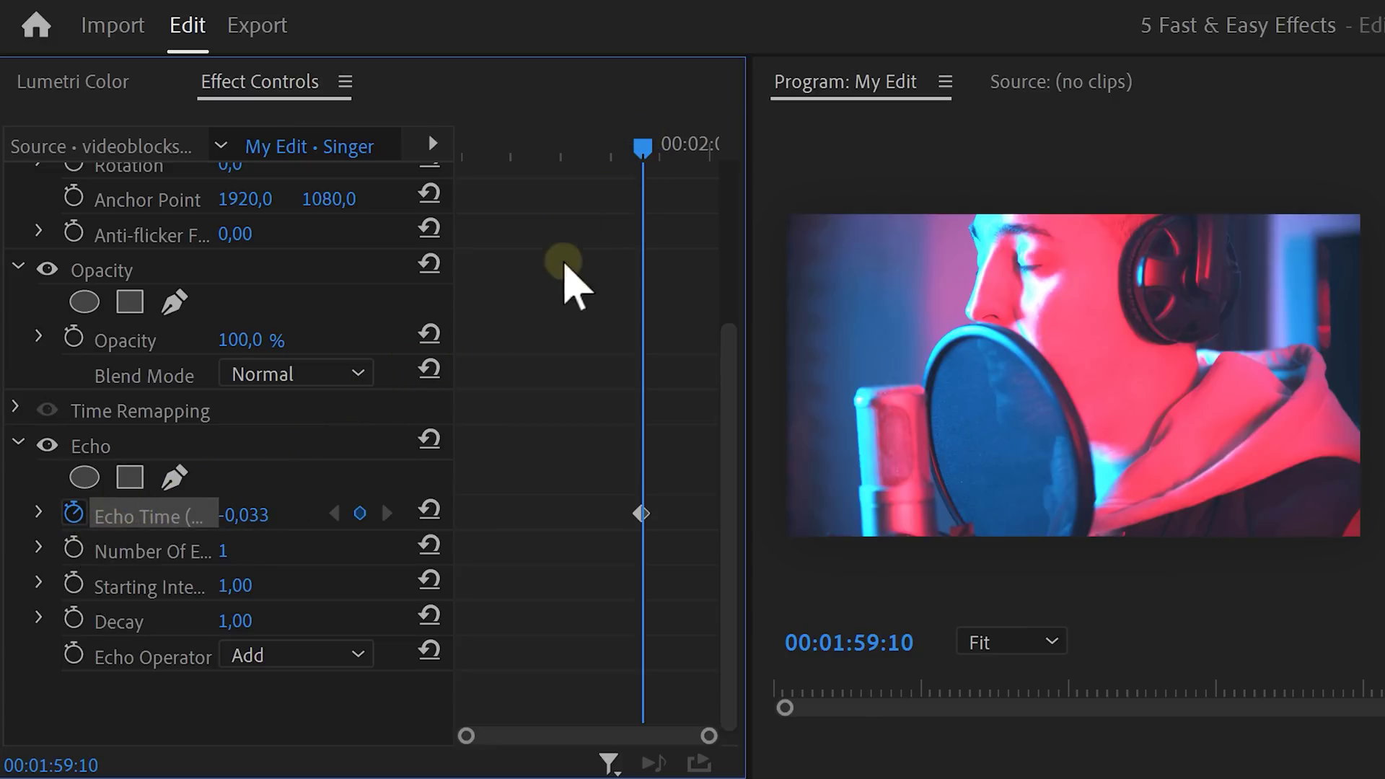
left_click_drag(644, 148, 718, 148)
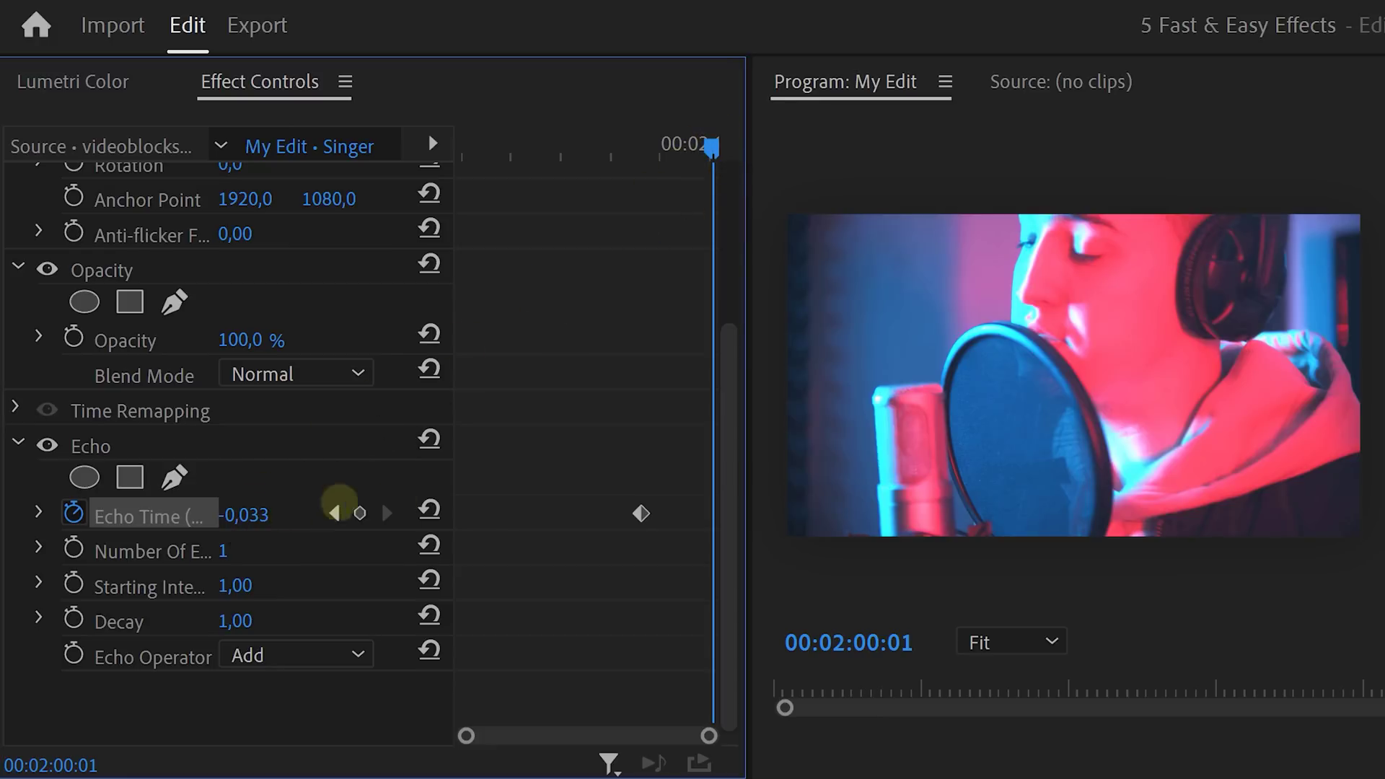
left_click_drag(339, 498, 380, 524)
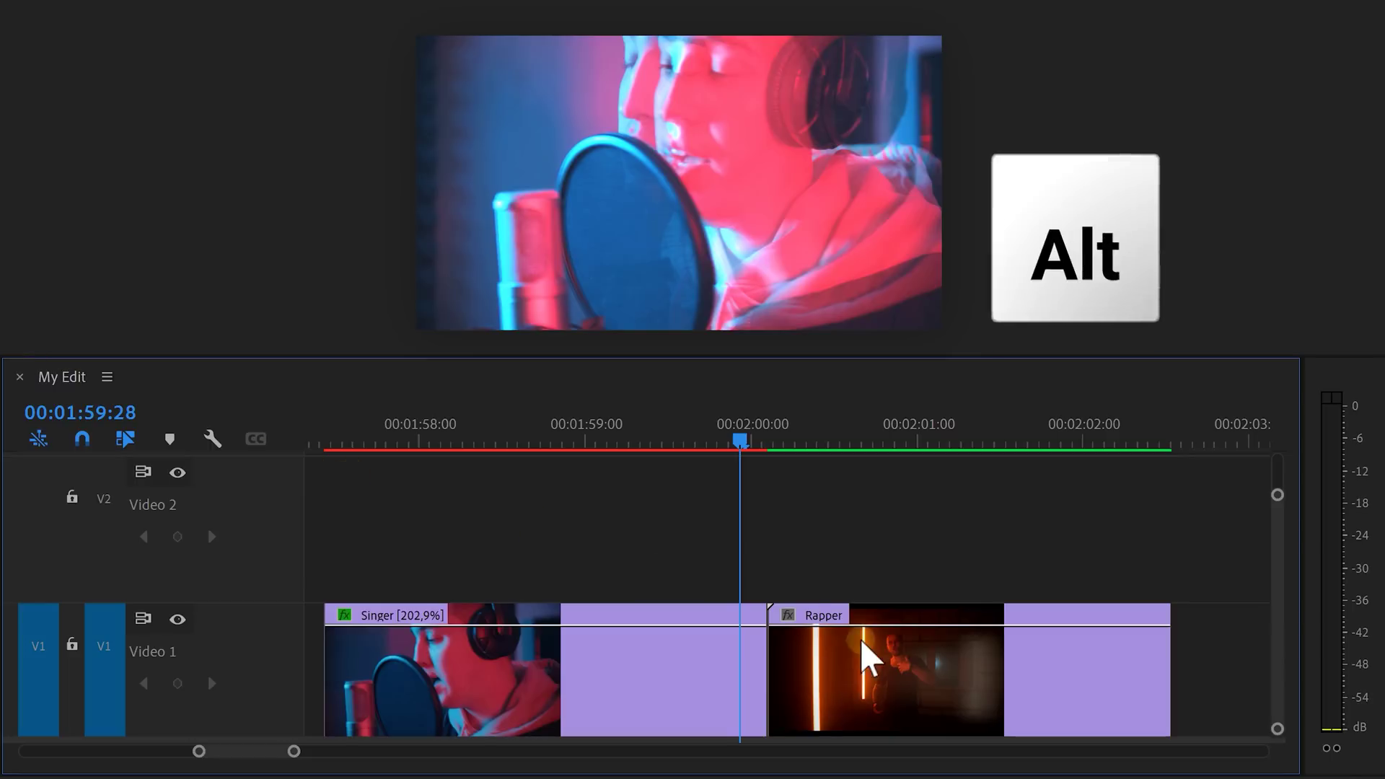
Step: Duplicate the Rapper clip onto Video 2 and trim the copy to a few frames
left_click_drag(865, 656, 858, 570)
left_click_drag(743, 451, 772, 442)
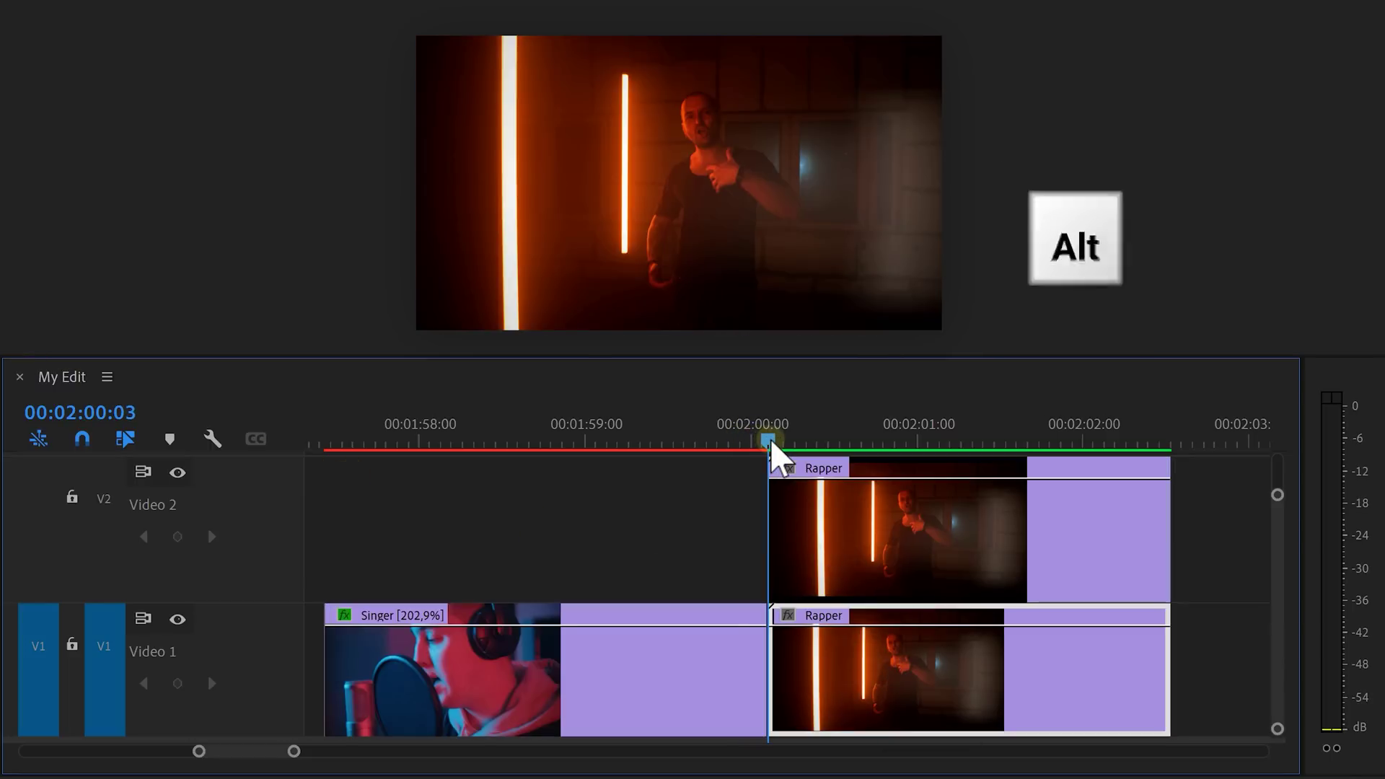
left_click(950, 491)
left_click_drag(1167, 537, 777, 491)
left_click_drag(295, 751, 245, 750)
Step: Mask out the rapper on the short Video 2 copy and nest it with the default name
left_click_drag(802, 538, 443, 541)
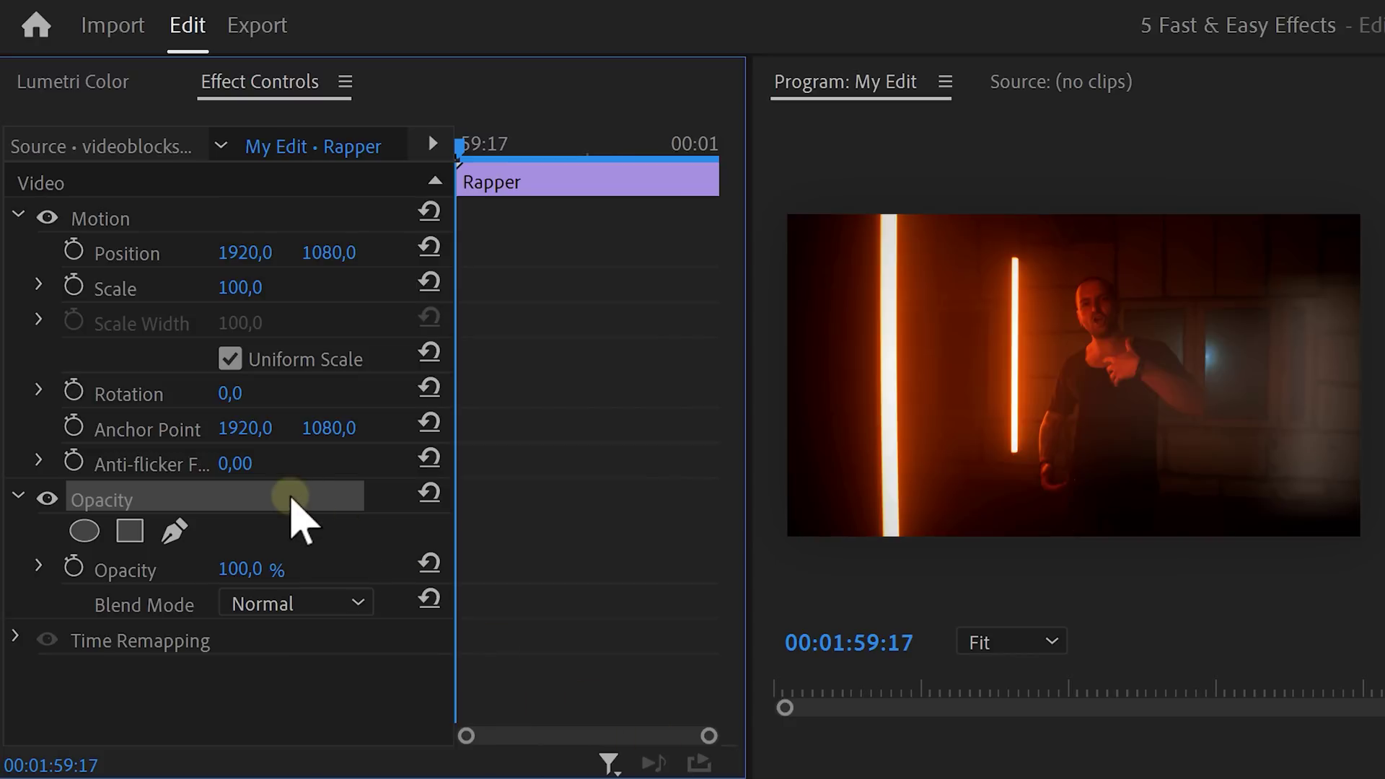
left_click(173, 532)
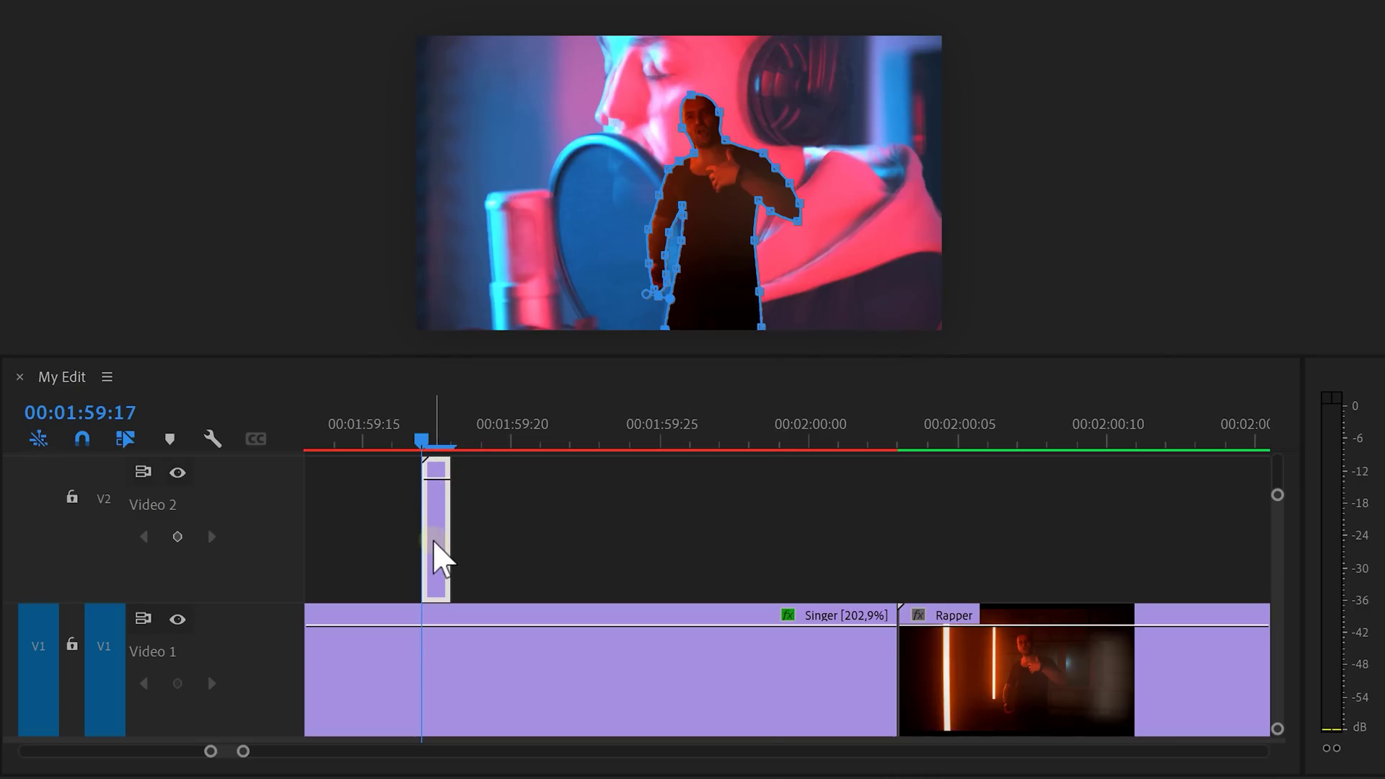
right_click(433, 543)
left_click(498, 298)
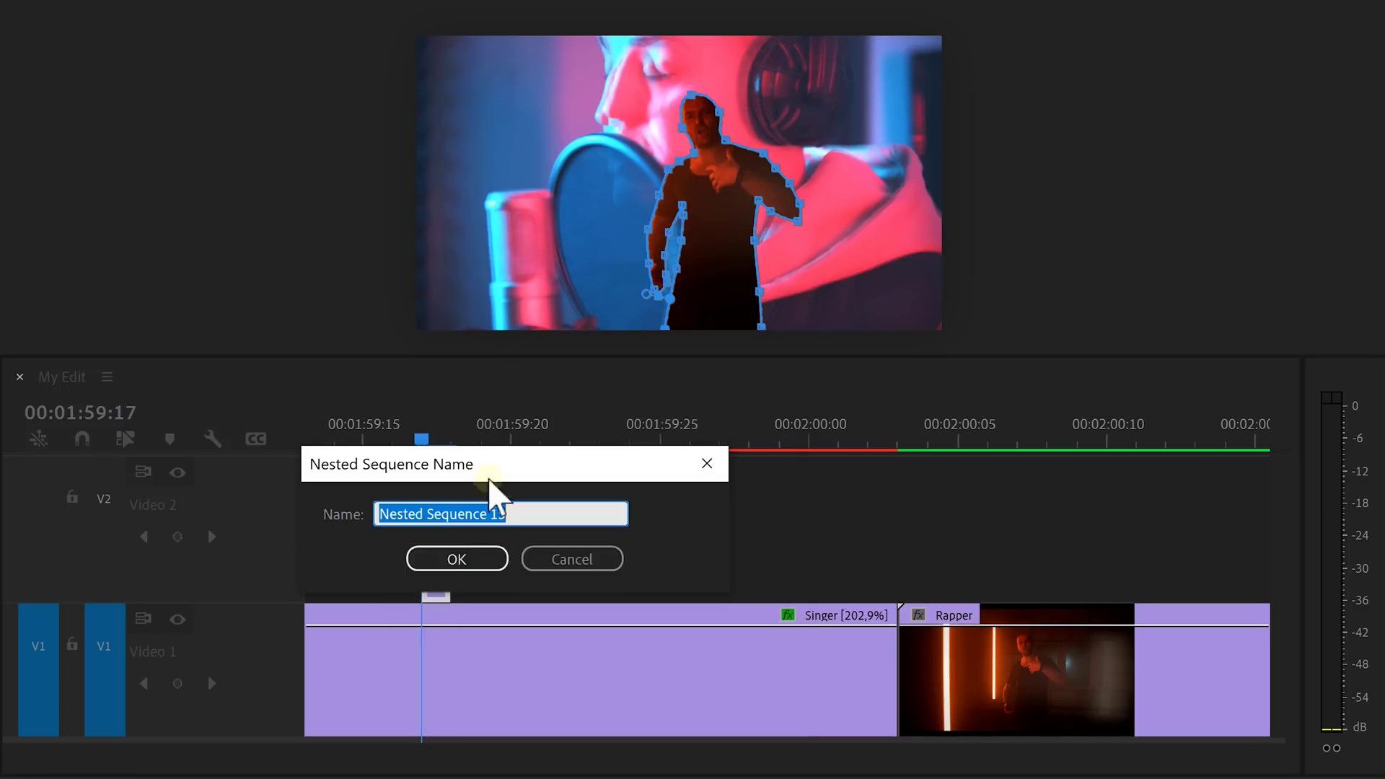
left_click(462, 561)
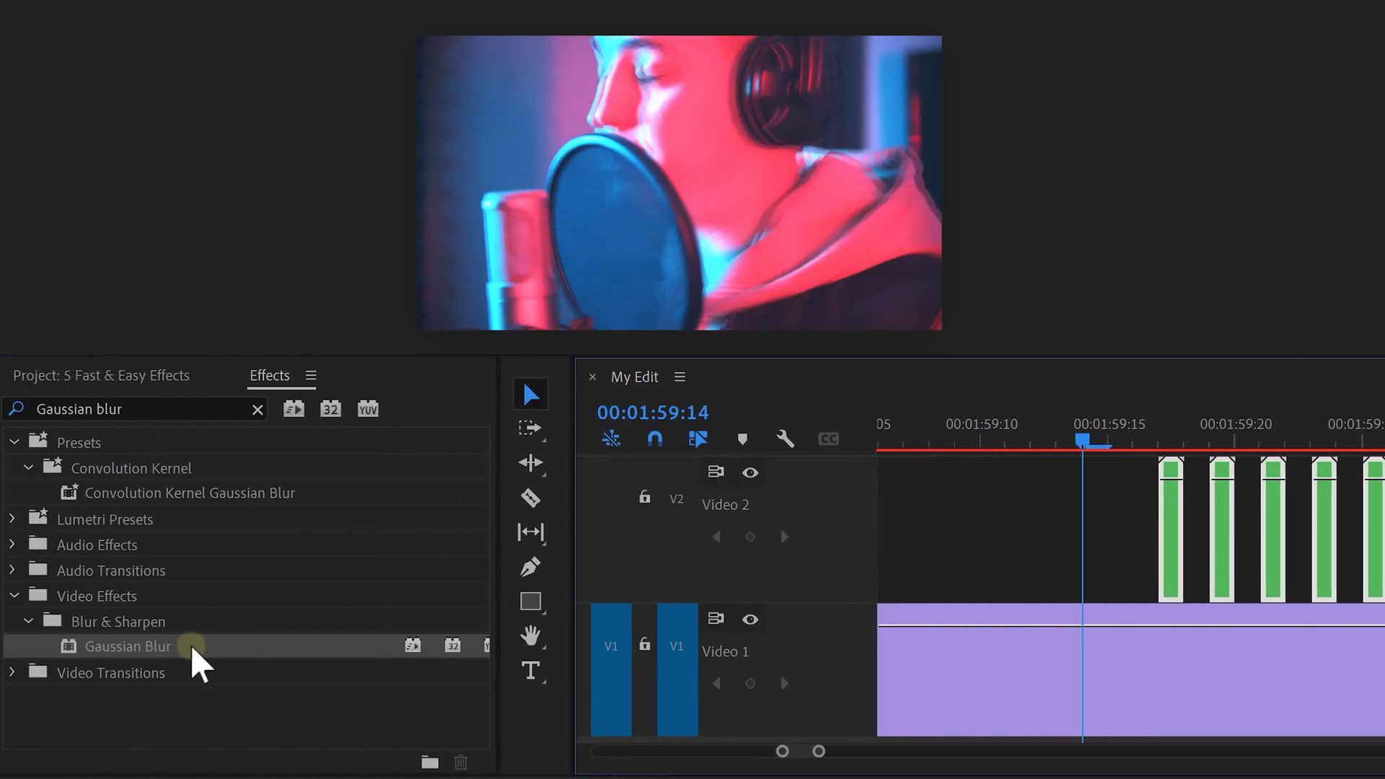
Step: Apply Gaussian Blur to the flicker clips, blurring the first to 1040 and the second to 331
left_click_drag(187, 645, 350, 639)
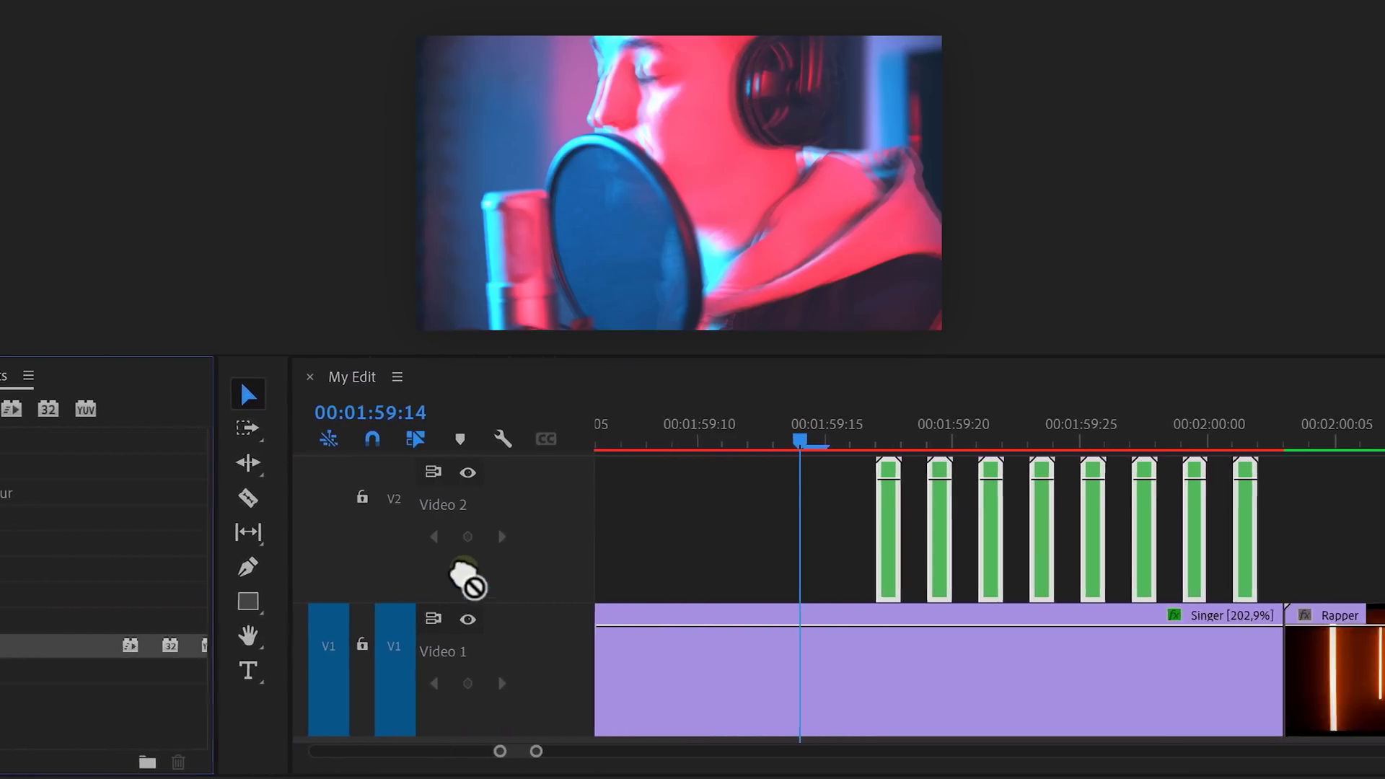
left_click_drag(464, 577, 606, 526)
left_click(559, 518)
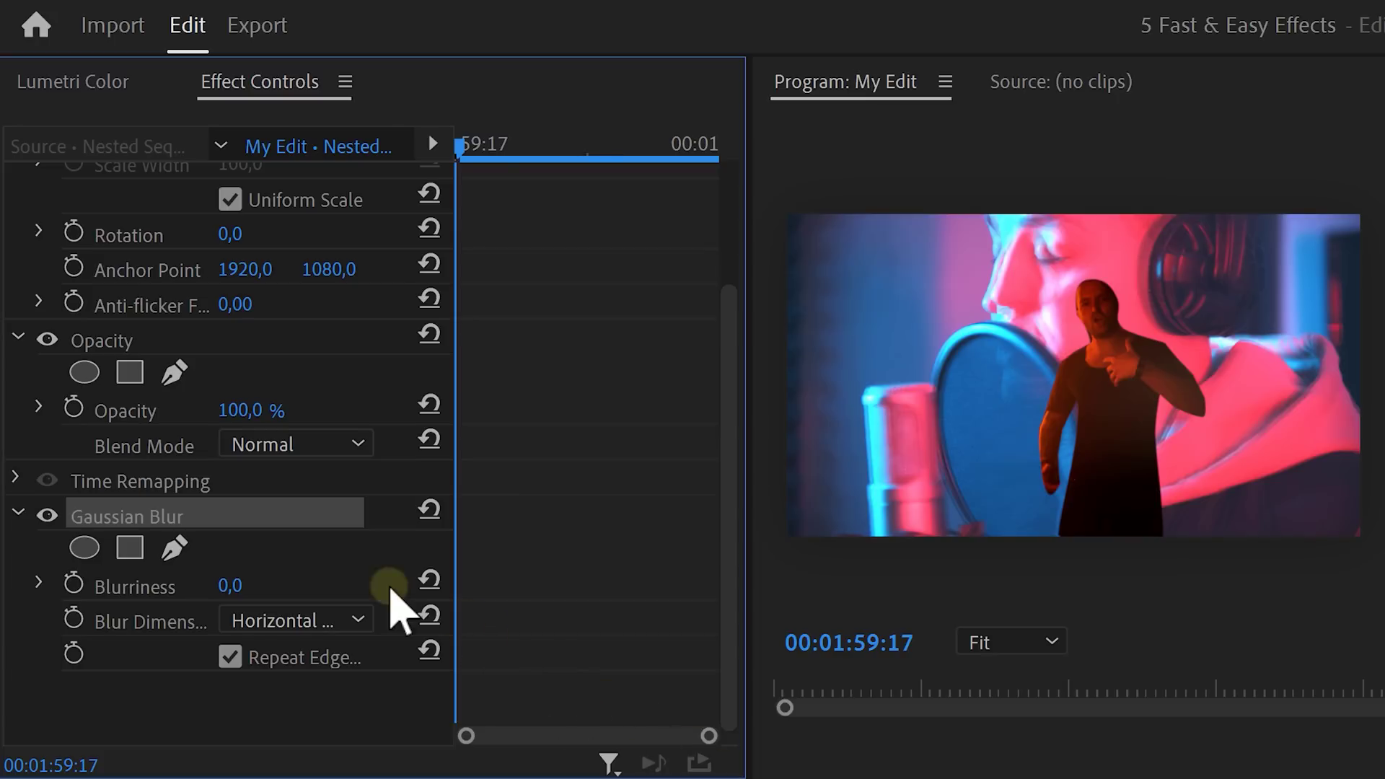
left_click_drag(230, 586, 1302, 476)
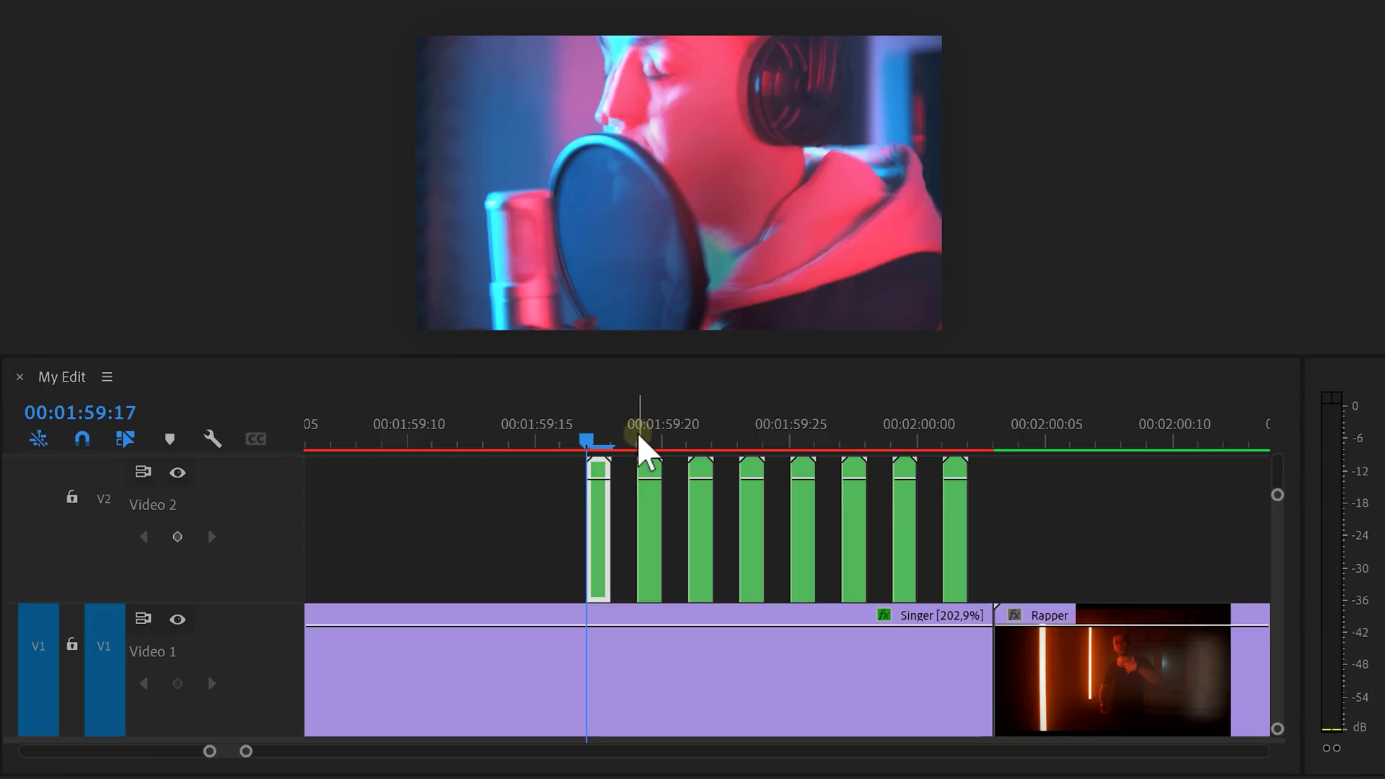
left_click(639, 438)
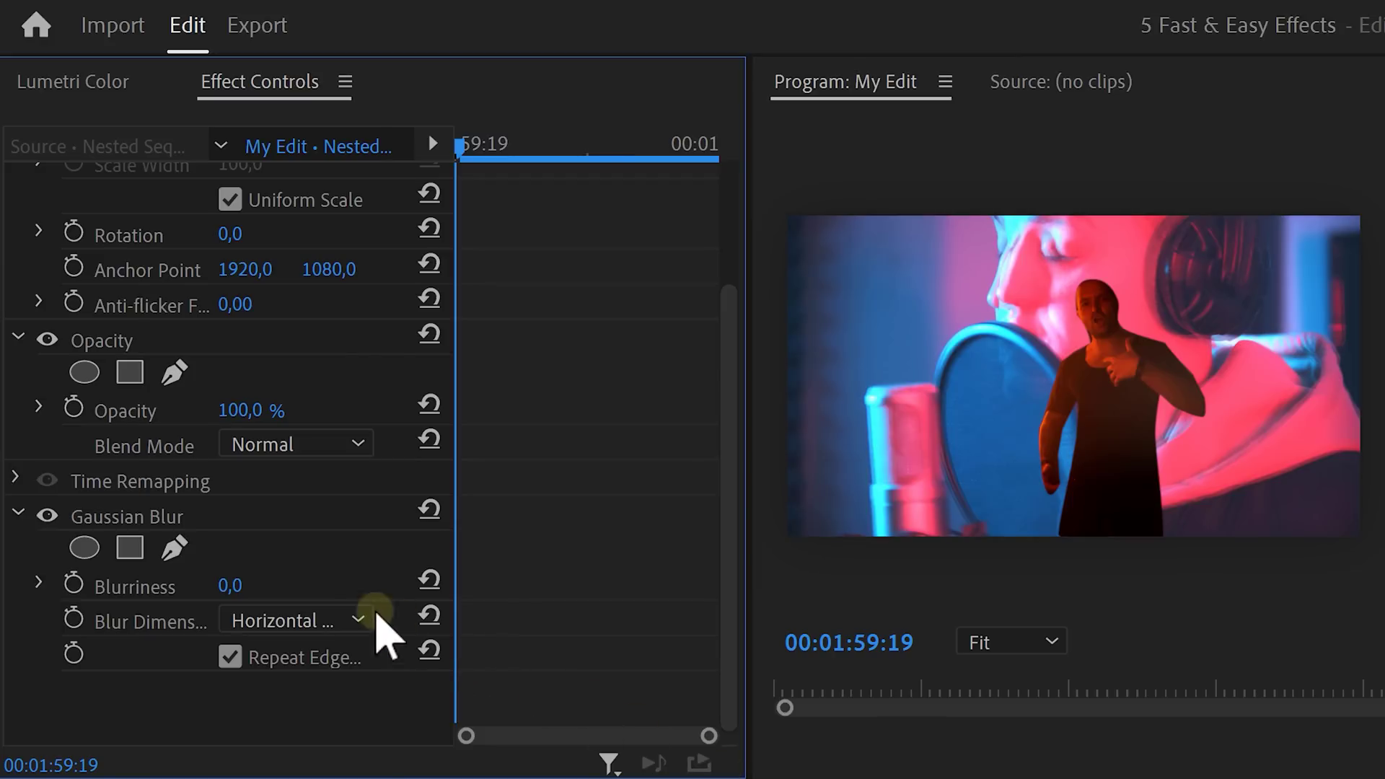
left_click_drag(239, 586, 1010, 597)
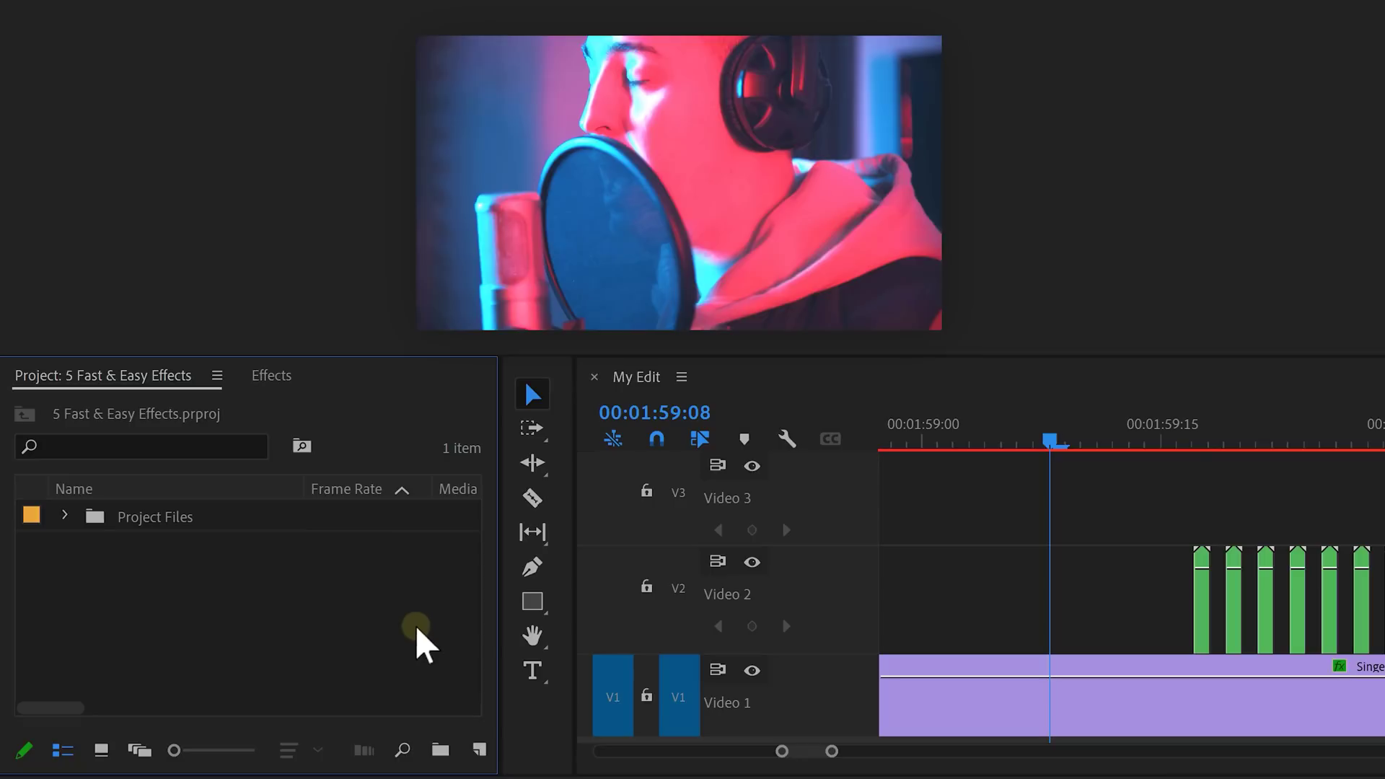
Step: Add a new 3840x2160 adjustment layer to Video 3, covering the flicker clips
left_click(478, 751)
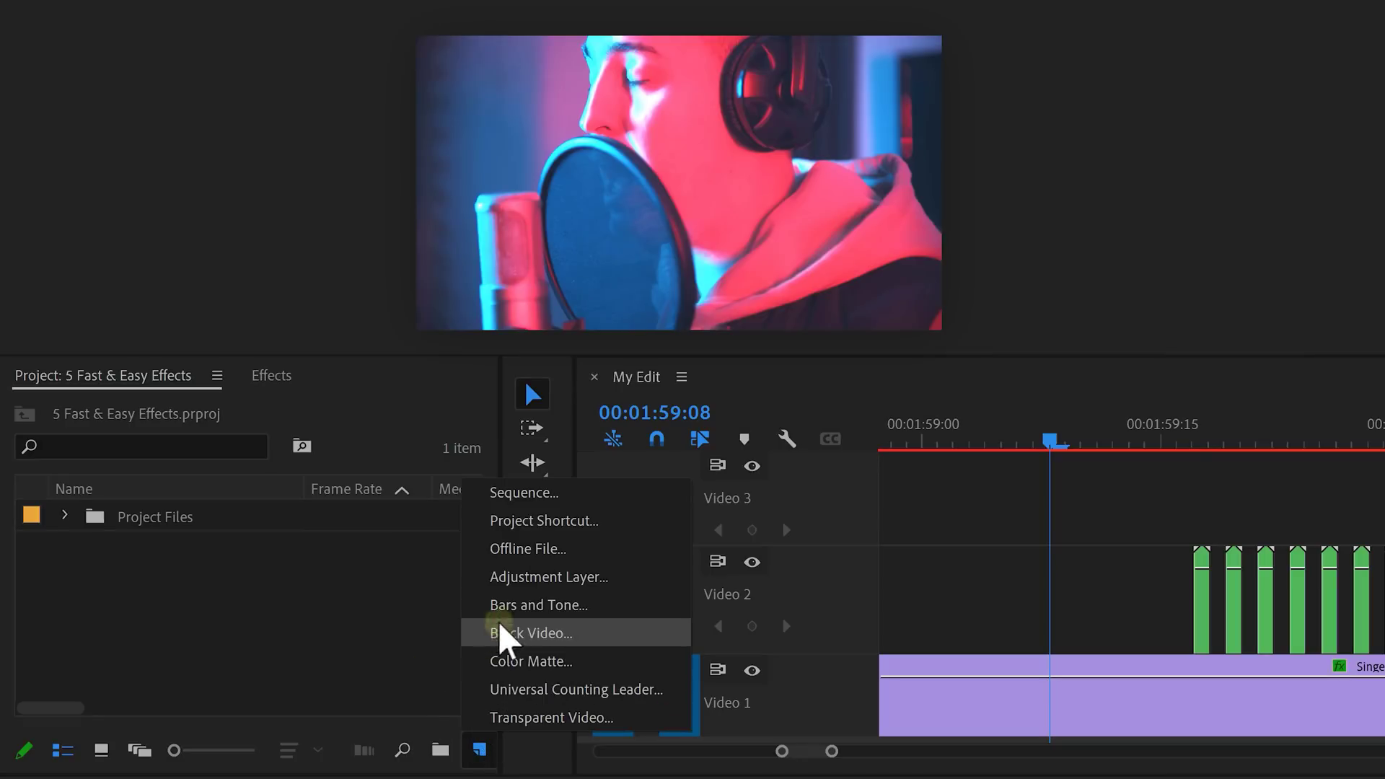
left_click(511, 577)
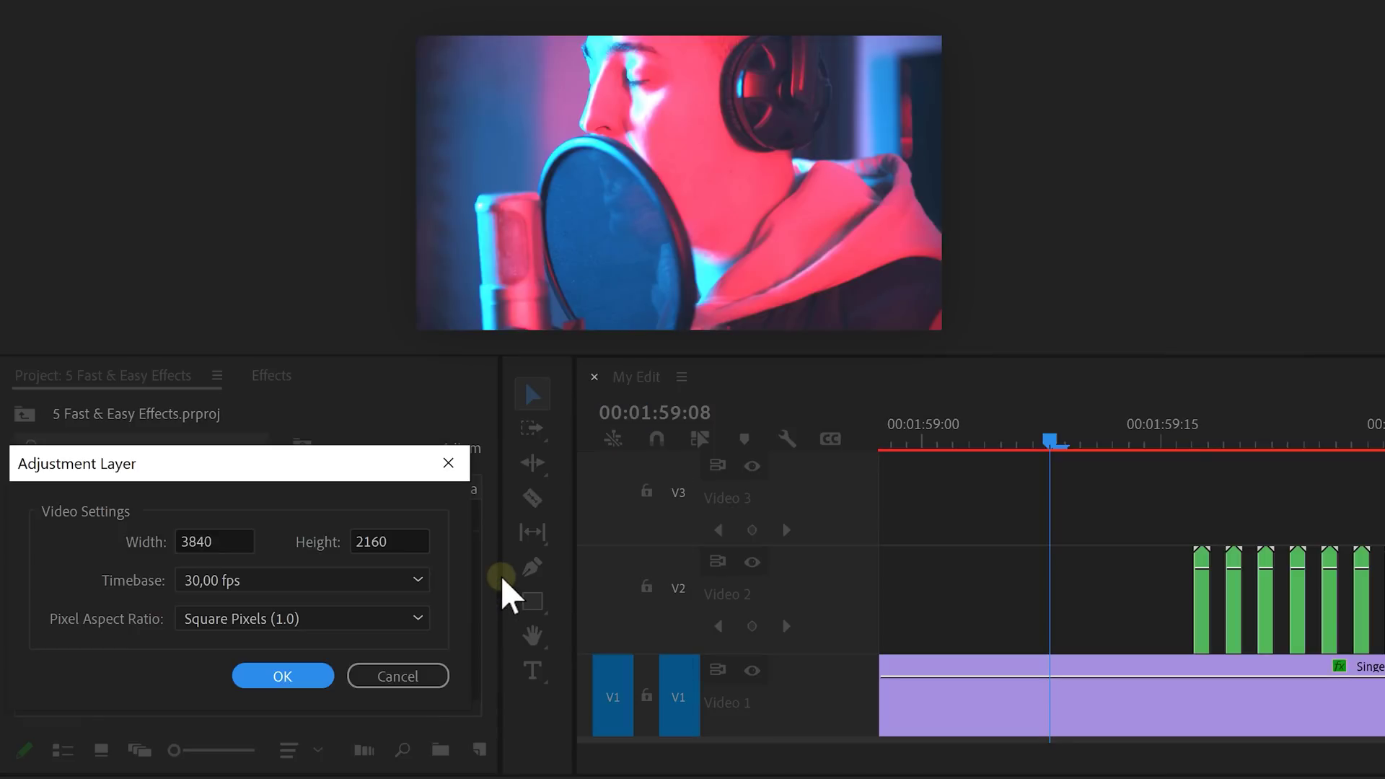
left_click(283, 676)
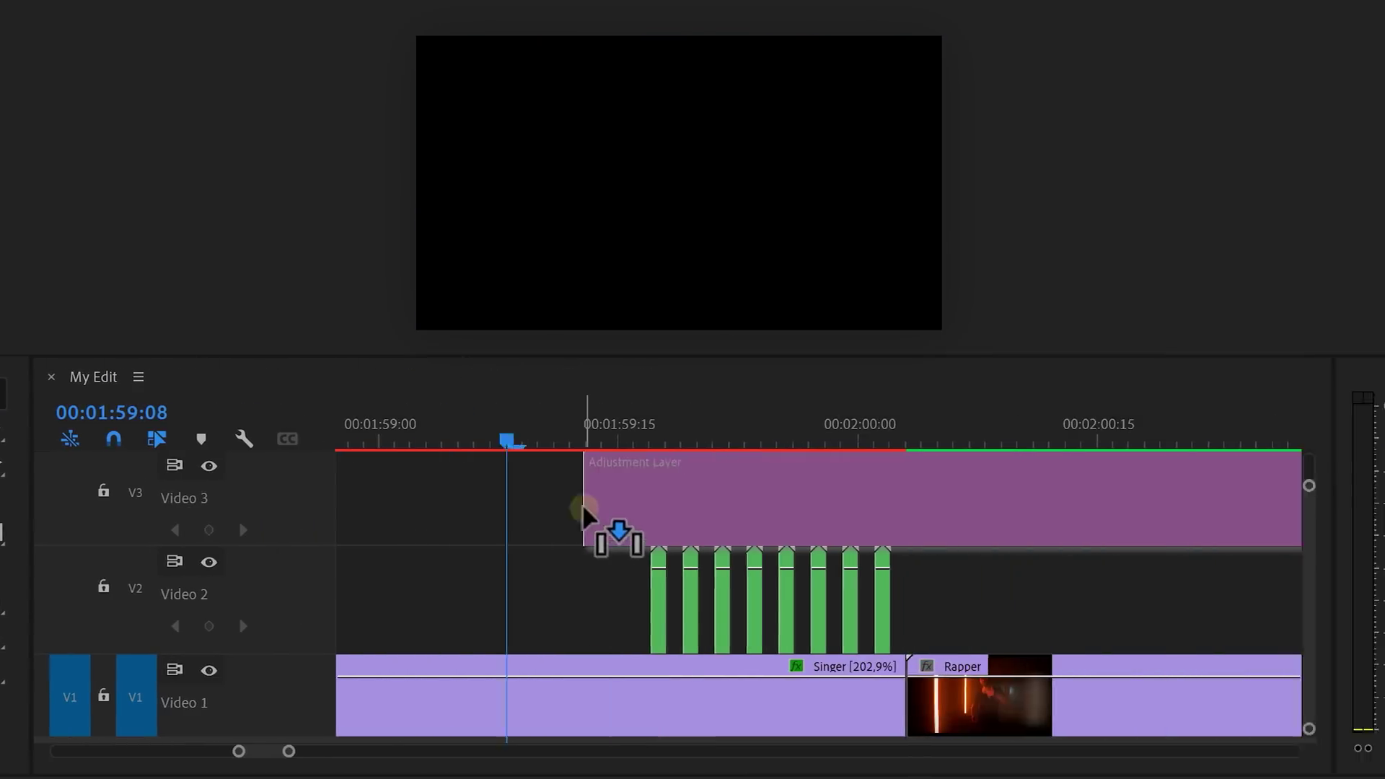
left_click_drag(597, 532, 556, 523)
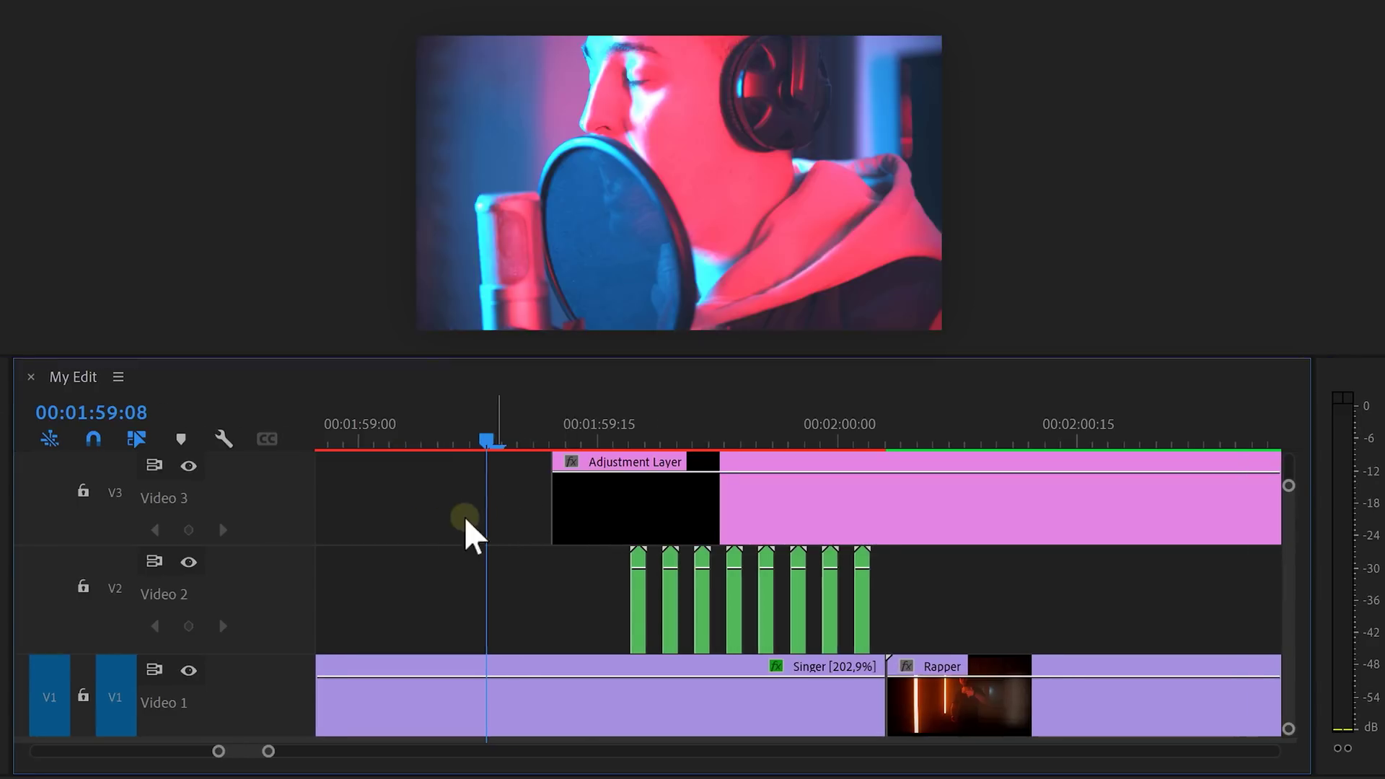
key("grave")
left_click(271, 376)
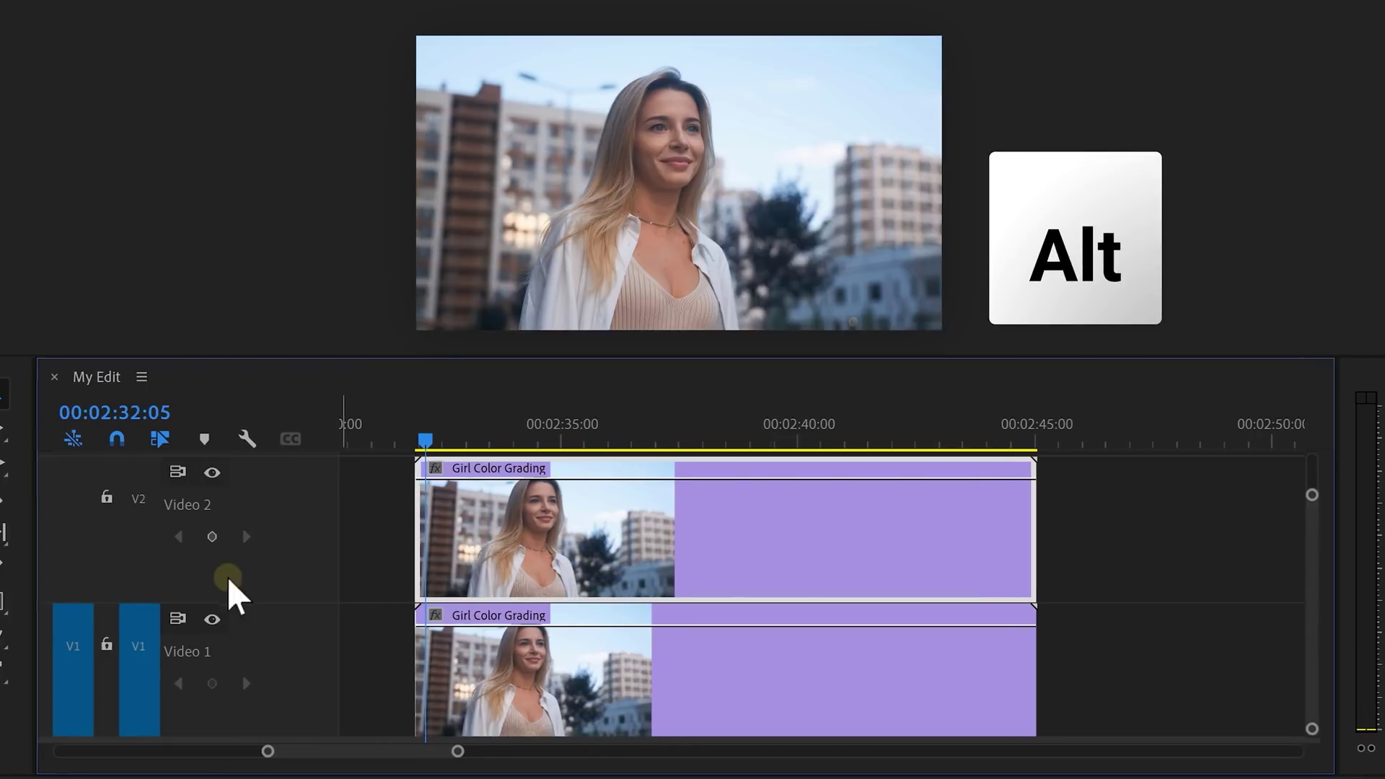
Step: Invert the upper Girl Color Grading copy's Blue channel at 14% blend, with Soft Light blending
left_click_drag(253, 664, 1072, 563)
left_click_drag(503, 559, 503, 559)
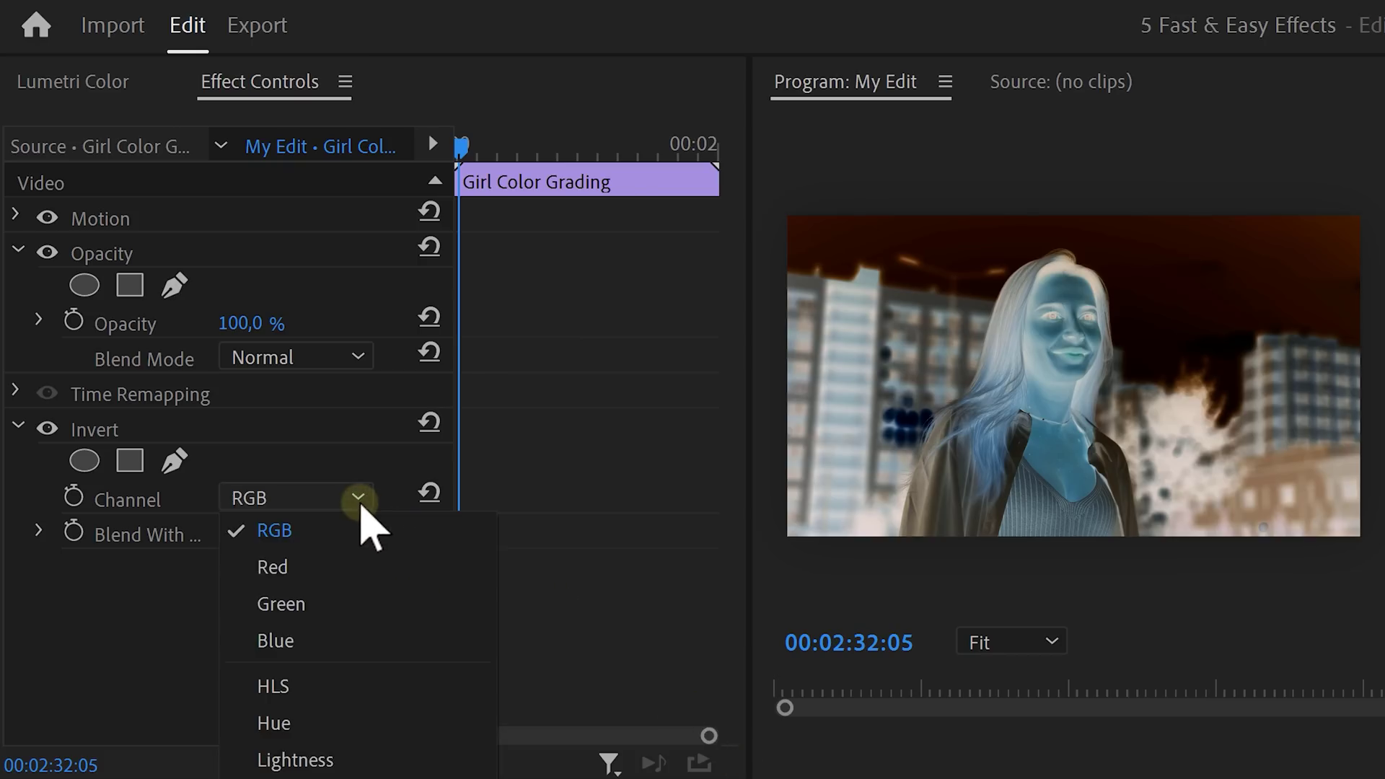
left_click(296, 641)
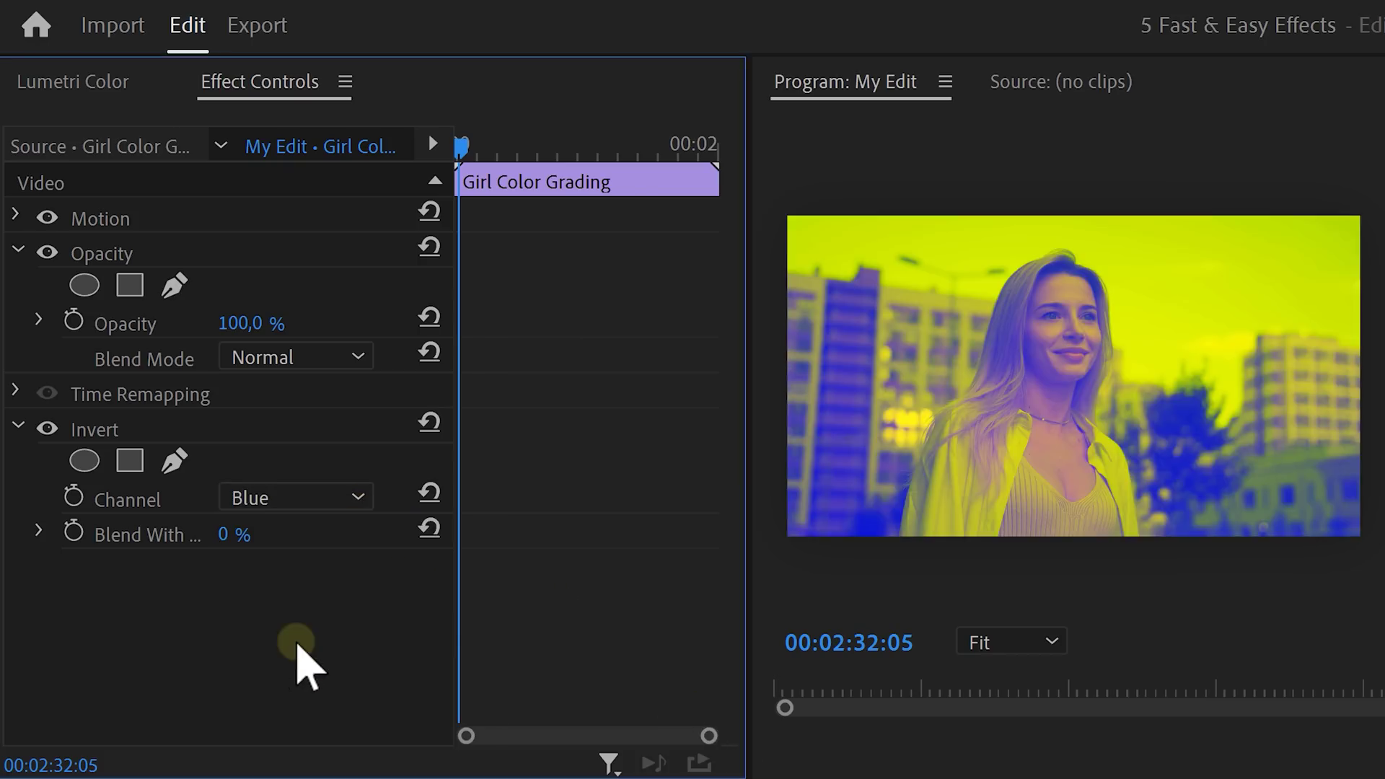
left_click(429, 527)
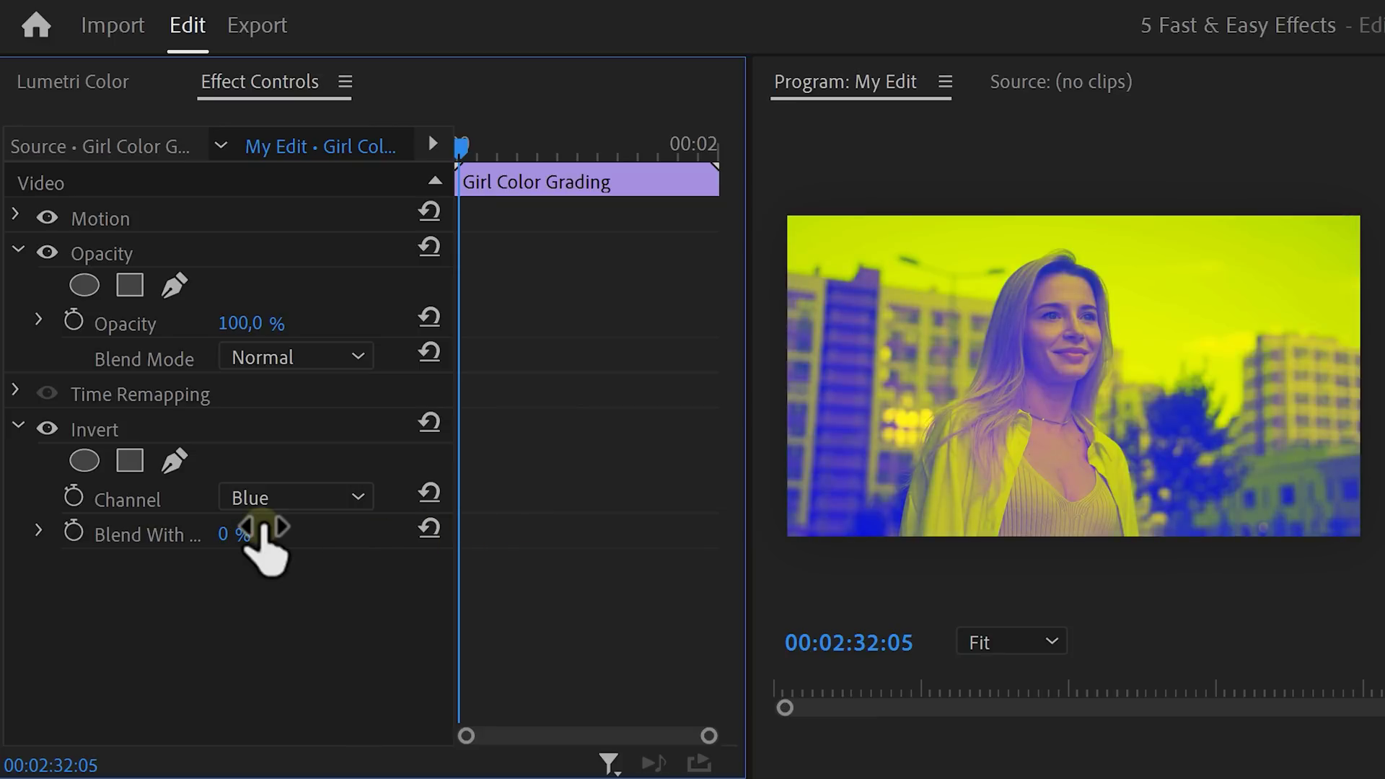
left_click(297, 359)
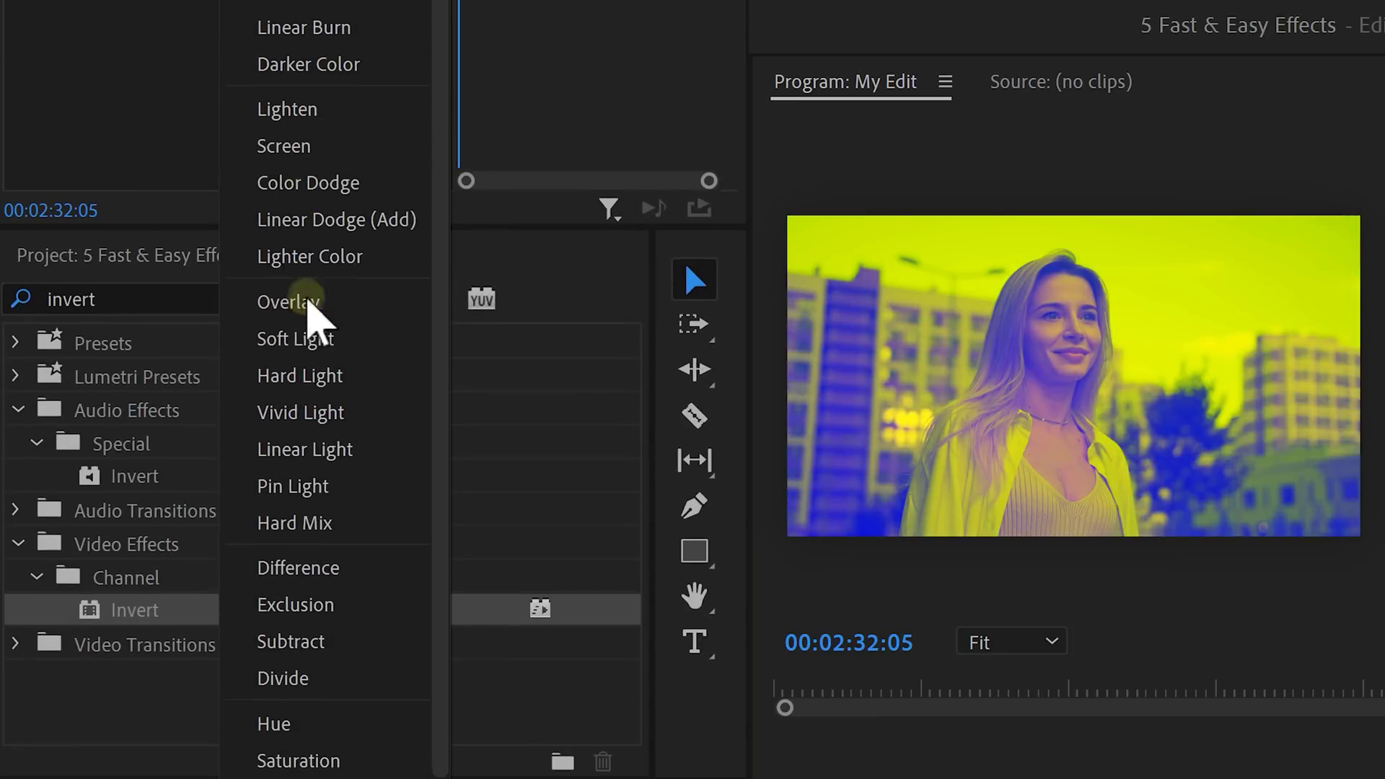
left_click(310, 336)
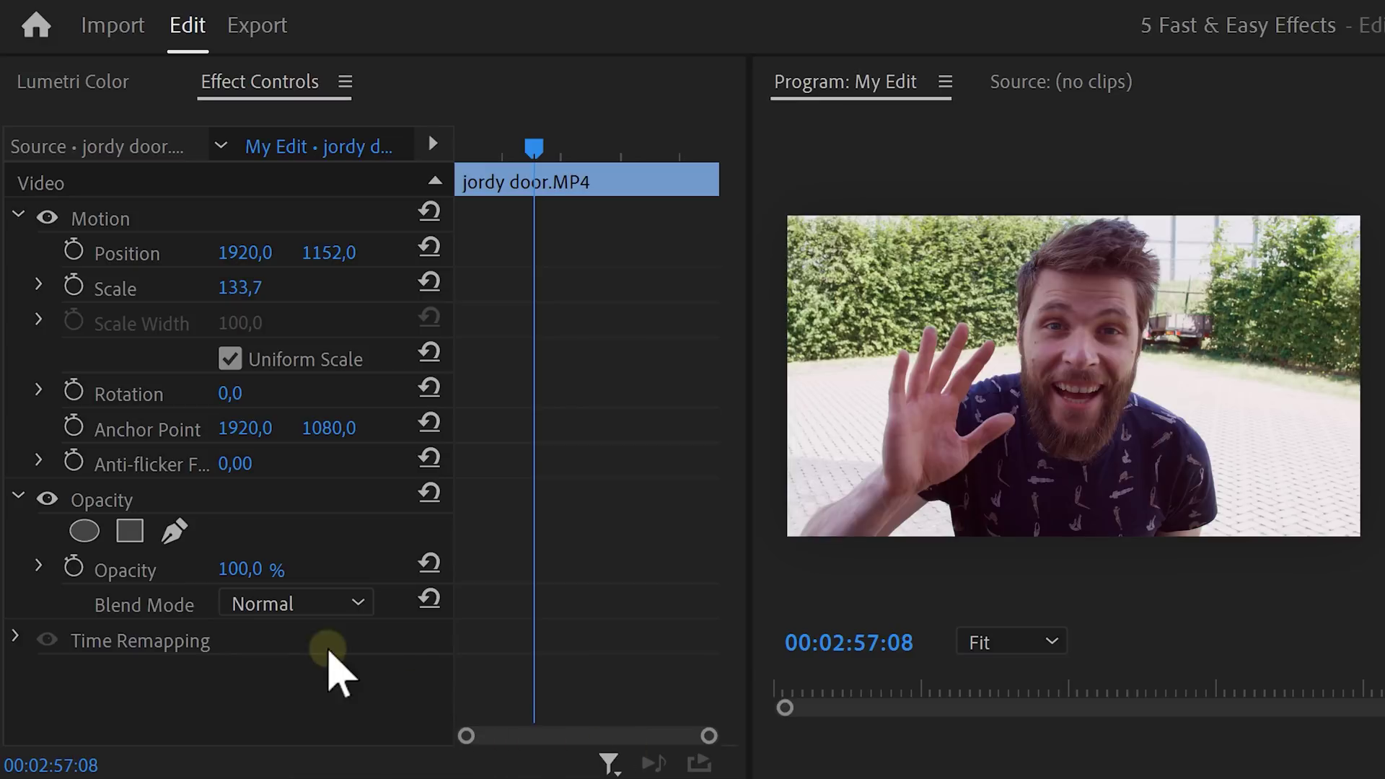
Step: Add an Opacity ellipse mask enlarged around the waving man, feathered to 246
left_click(101, 497)
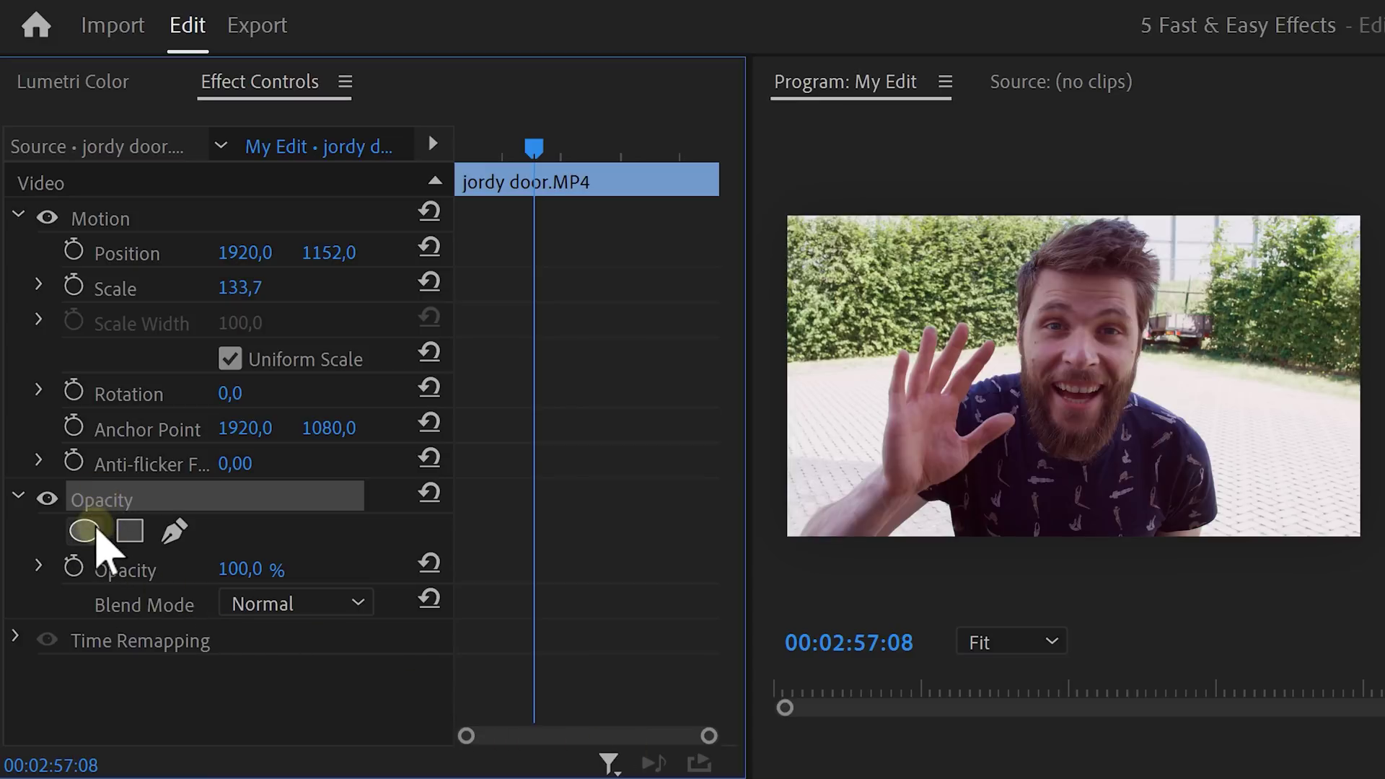
left_click(86, 532)
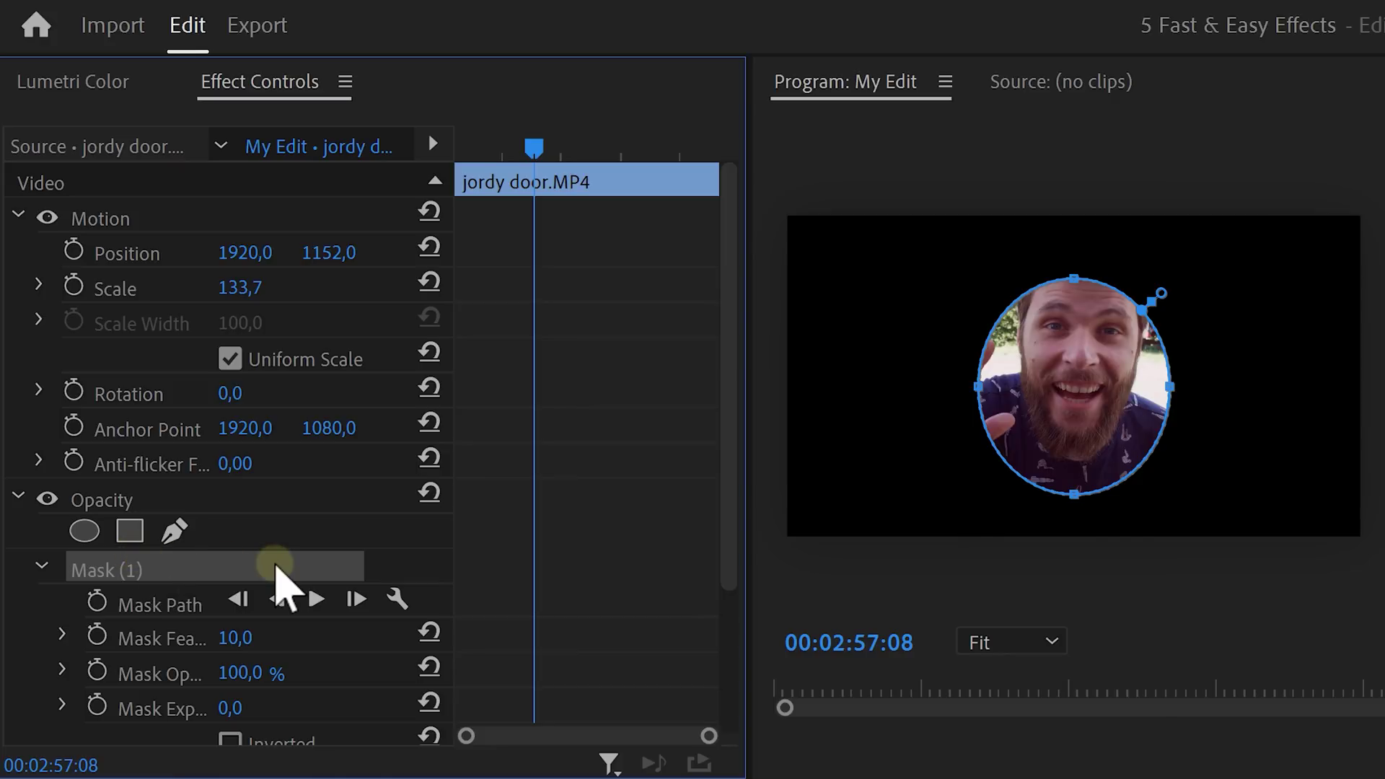
mouse_move(960, 386)
left_mouse_down()
mouse_move(977, 392)
mouse_move(944, 389)
left_mouse_up()
left_click_drag(1169, 387, 1243, 408)
left_click_drag(995, 361, 1002, 364)
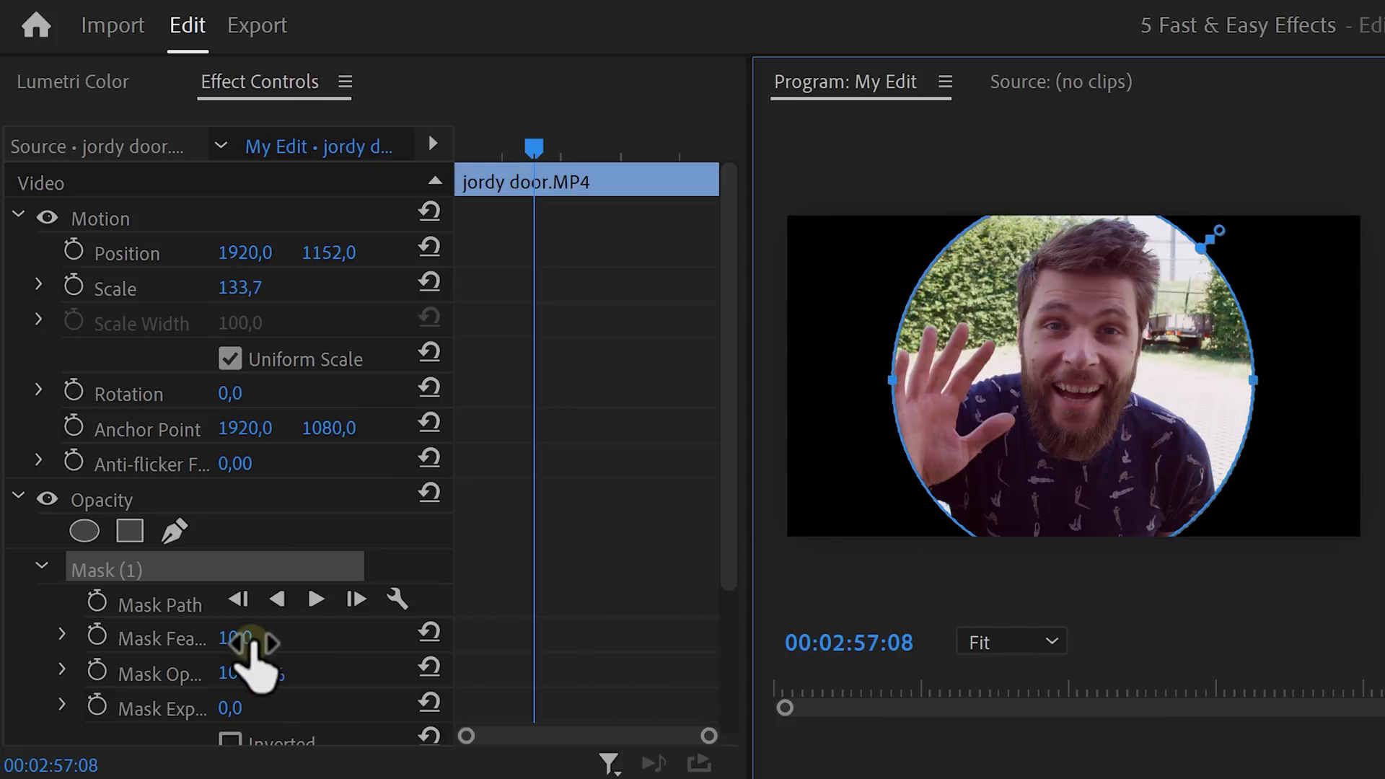
left_click_drag(248, 639, 649, 608)
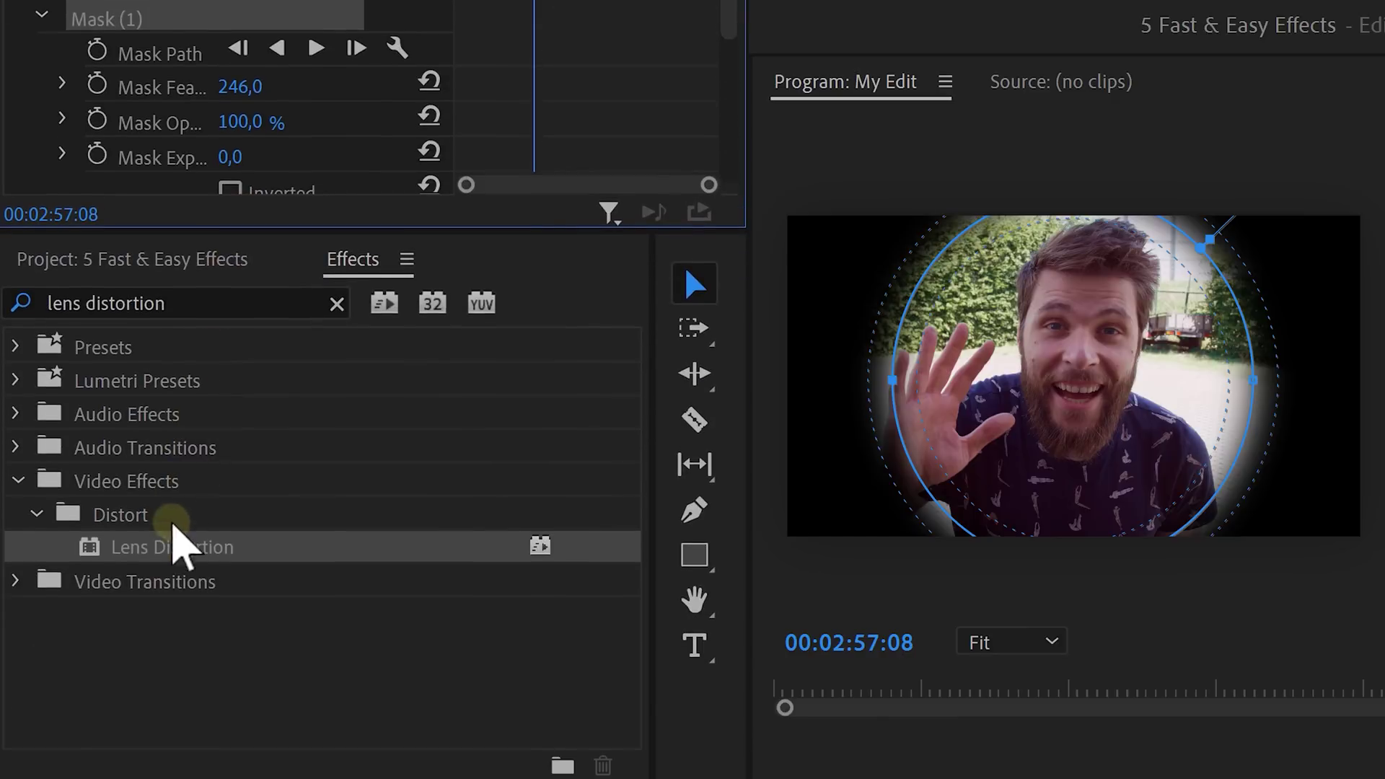
Step: Apply Lens Distortion and VR Chromatic Aberrations, giving the aberration an ellipse mask
left_click_drag(176, 541, 168, 645)
left_click_drag(728, 394, 625, 597)
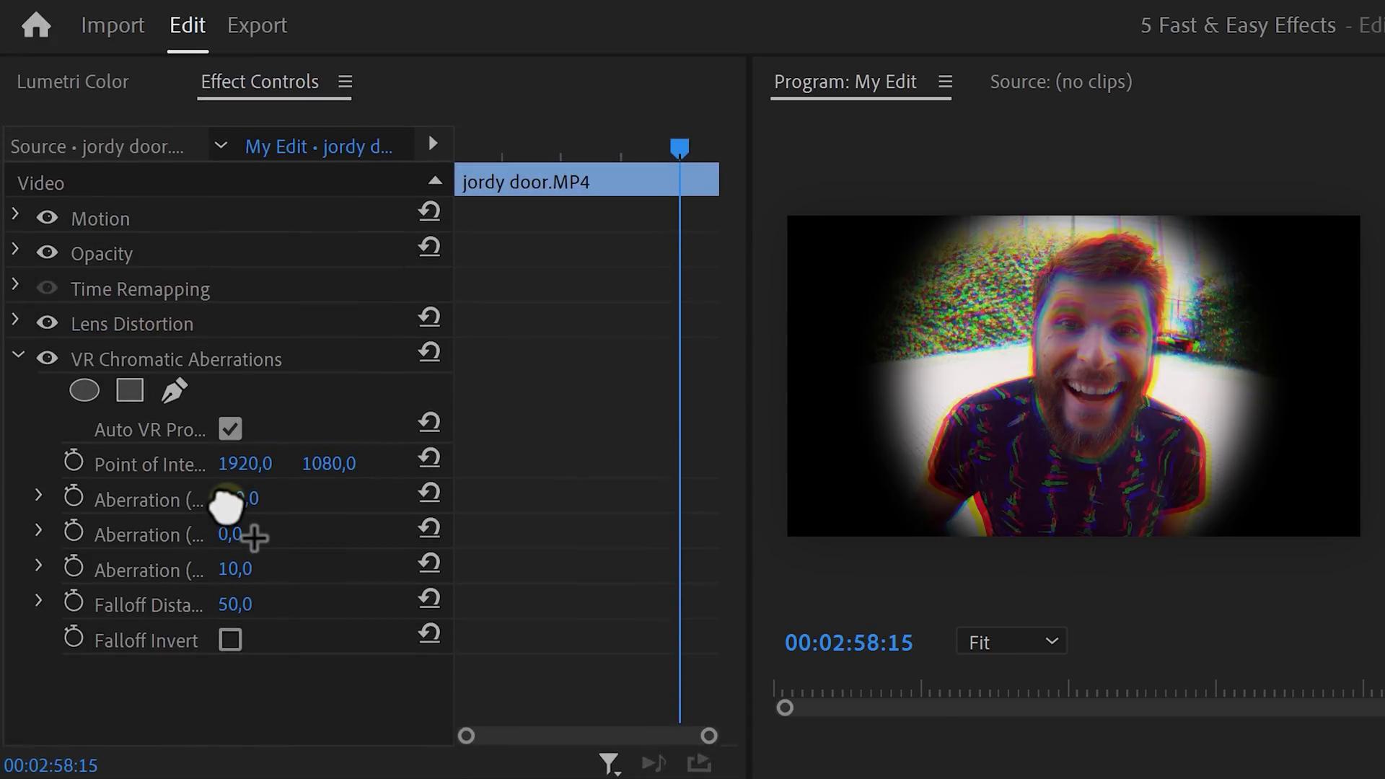
left_click(85, 390)
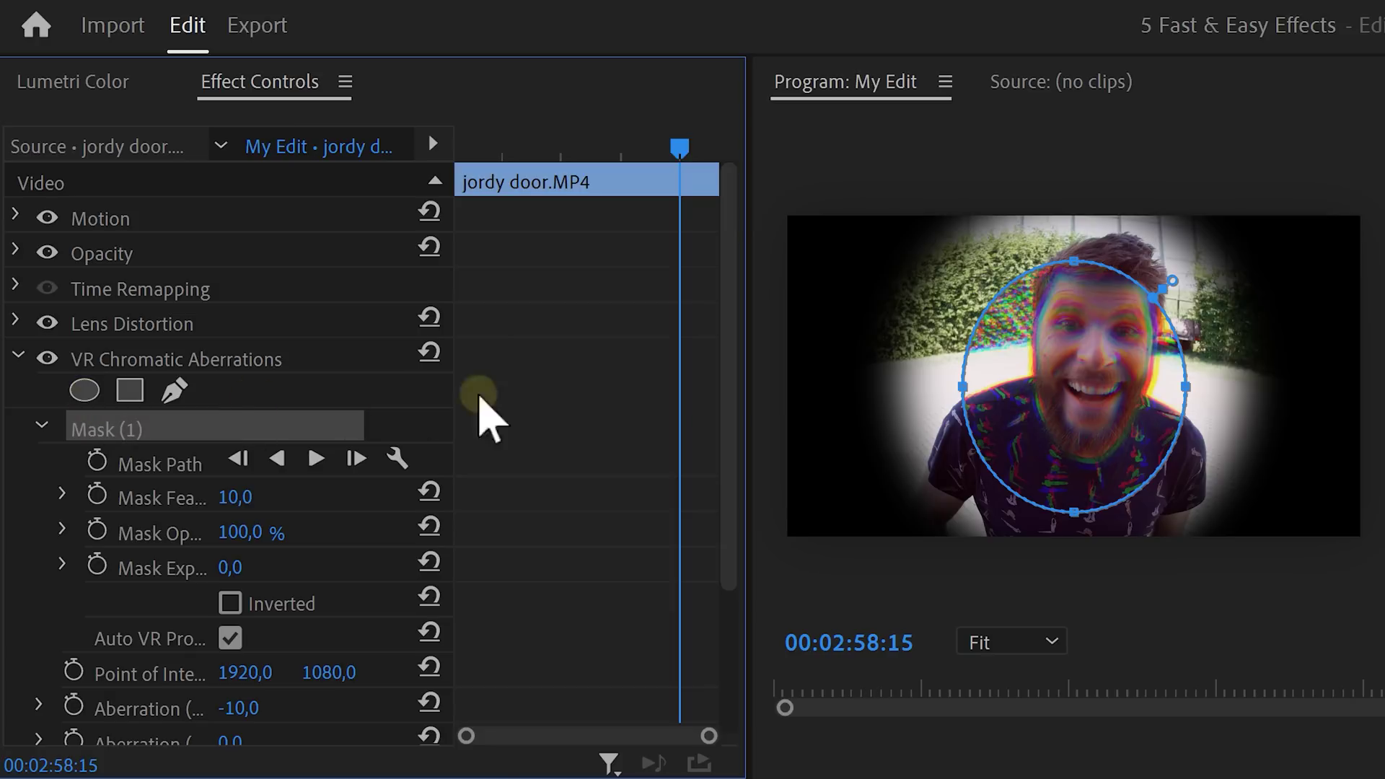
Step: Enlarge the aberration mask around the face, invert it, and feather it to 265
left_click_drag(961, 394, 910, 392)
left_click_drag(1048, 261, 1049, 216)
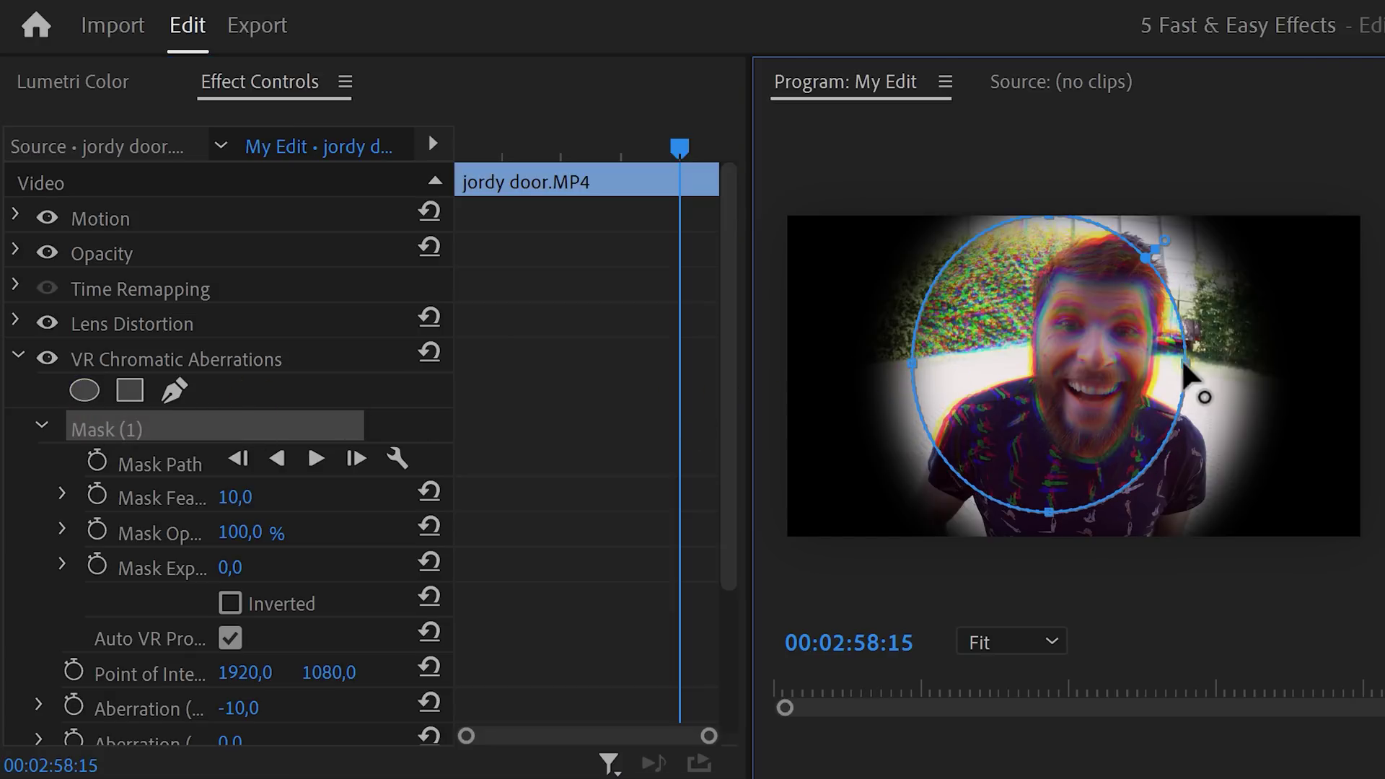
left_click_drag(1185, 386, 1235, 380)
left_click_drag(1074, 519, 1073, 543)
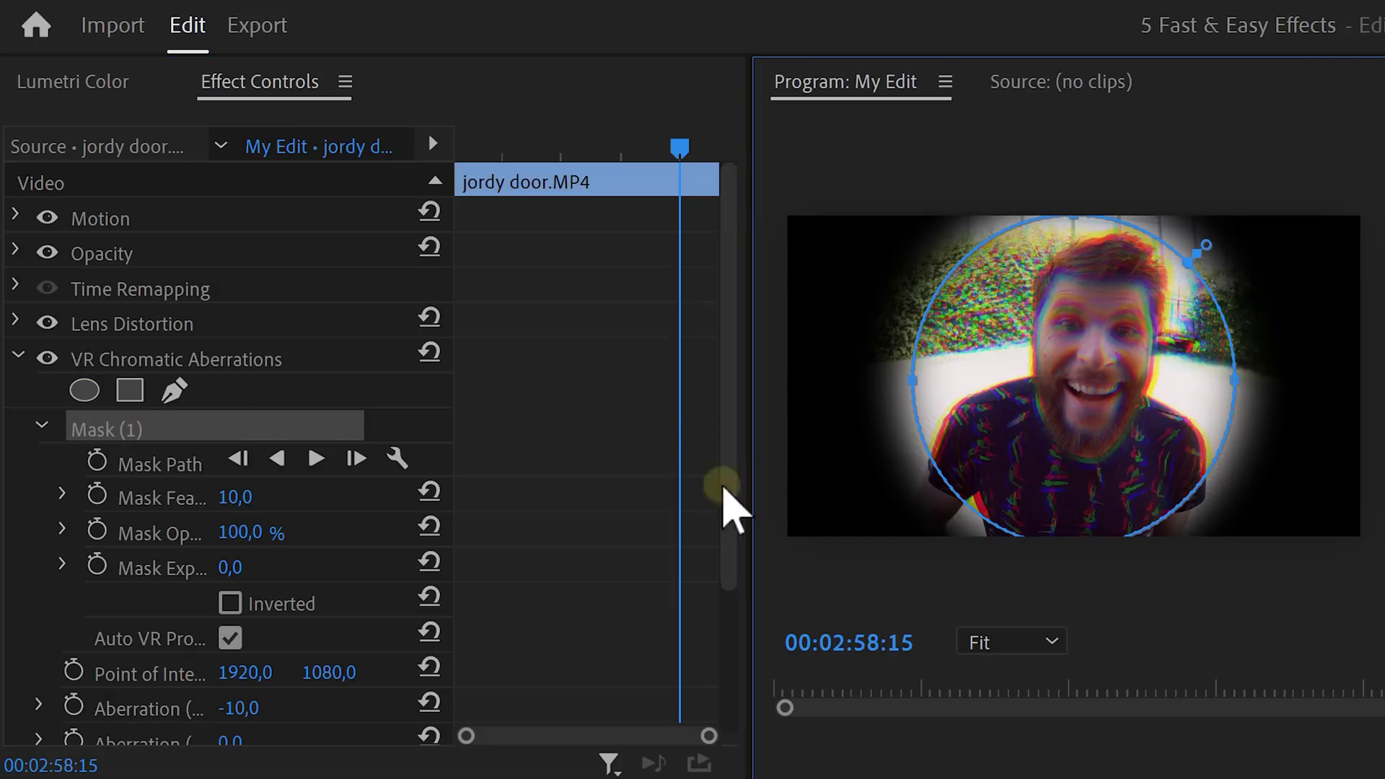
left_click(229, 603)
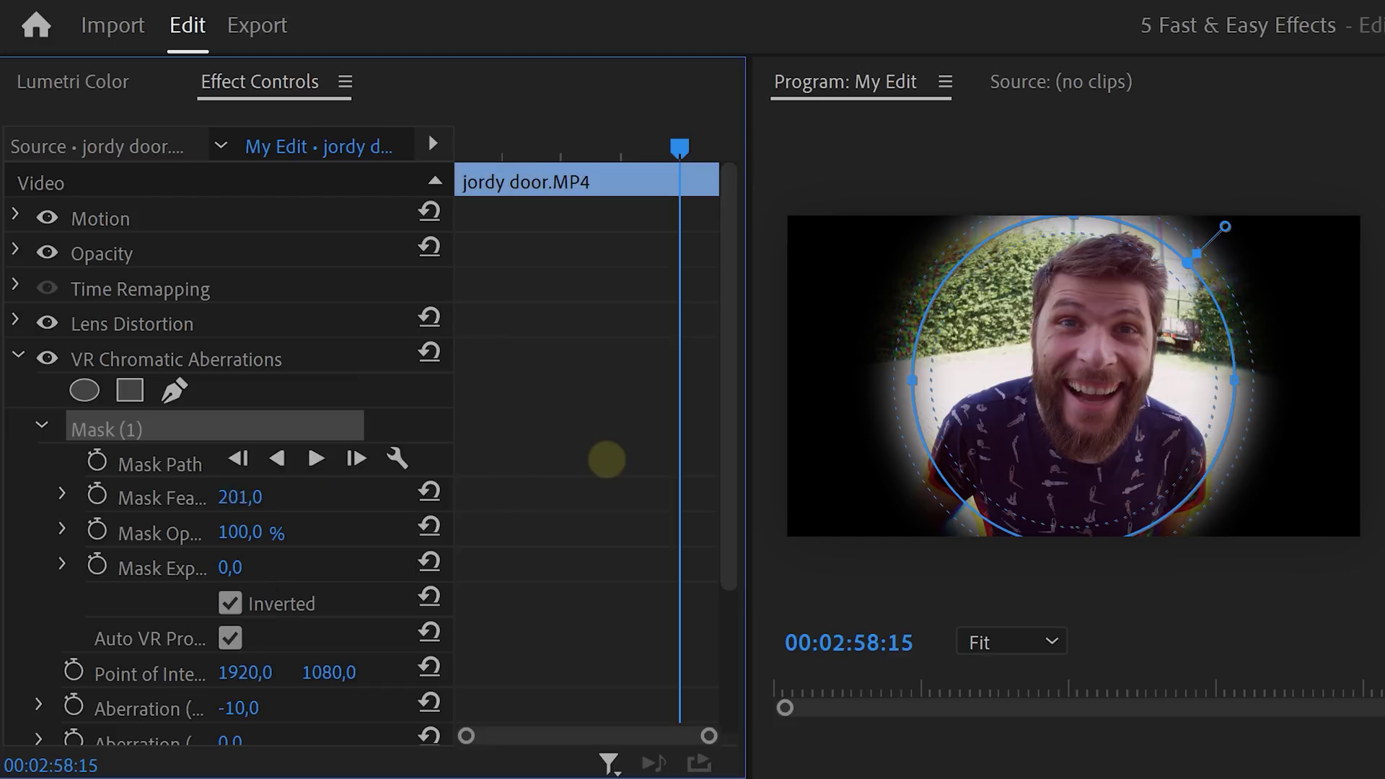
left_click_drag(721, 418, 678, 556)
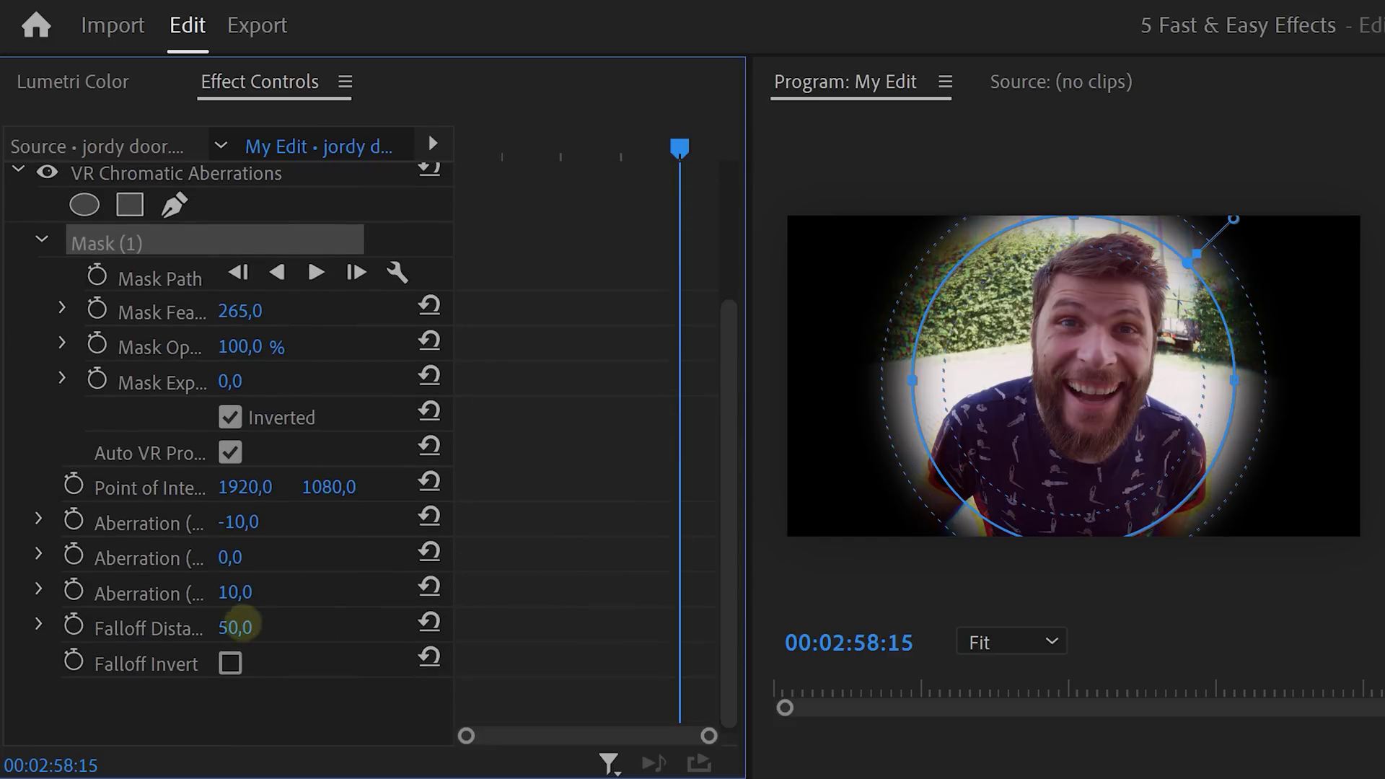